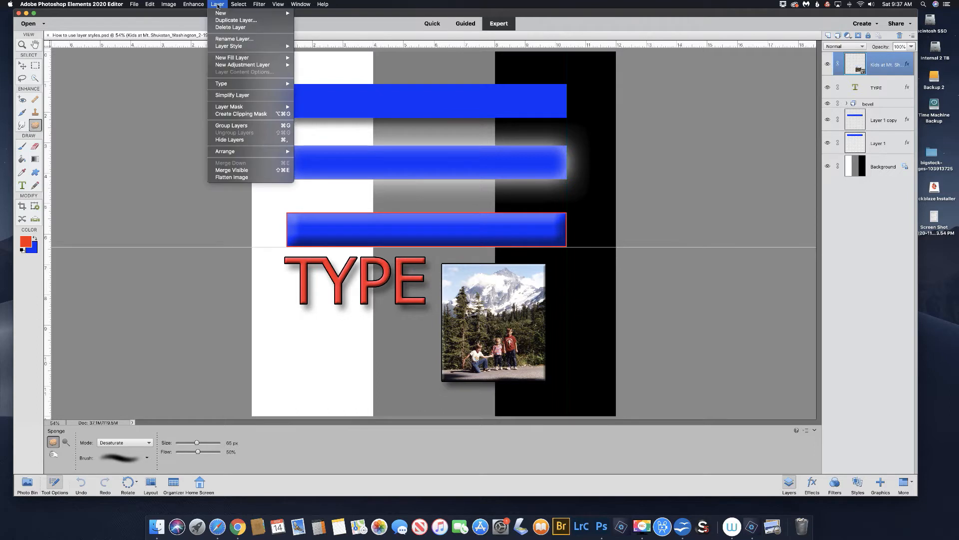
Review the photo layer's style settings and close them without making changes.
mouse_move(223, 46)
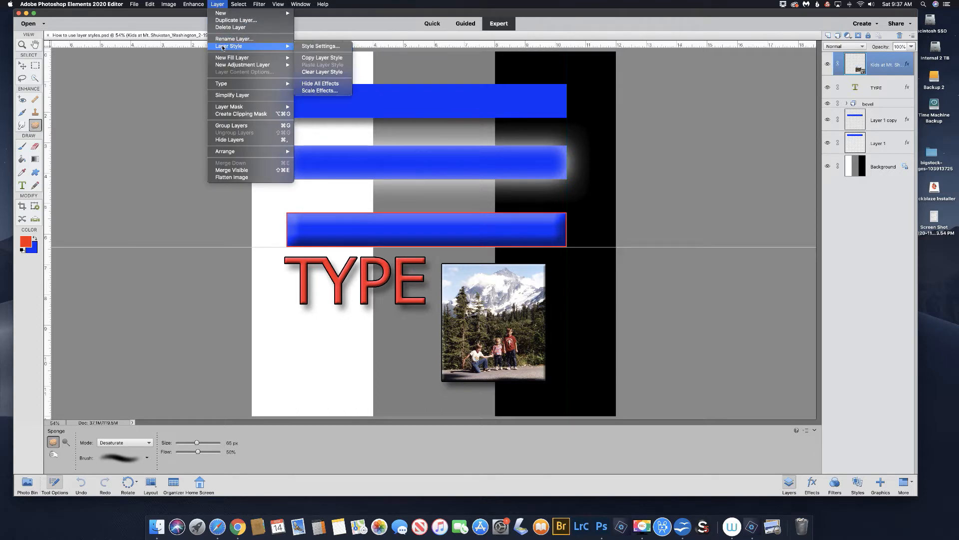
click(320, 46)
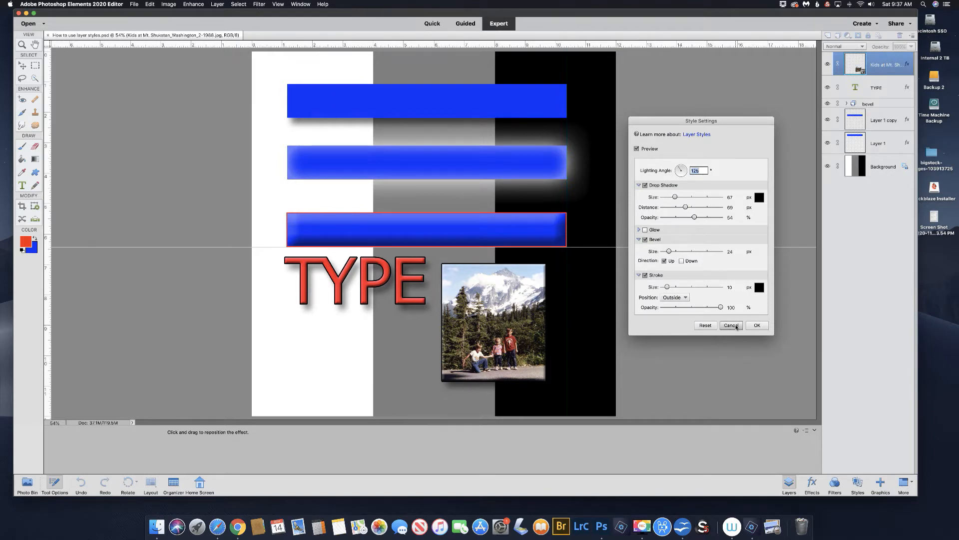
click(731, 325)
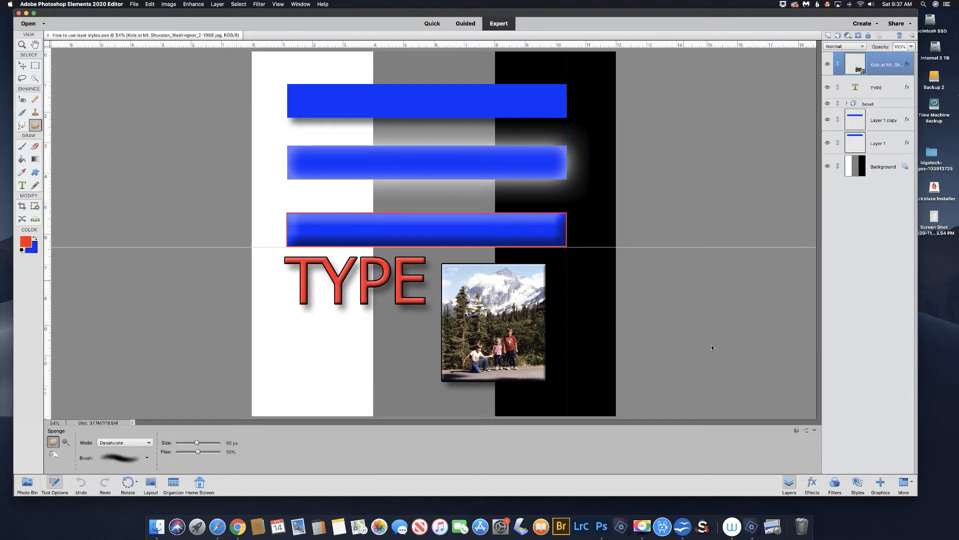
Compare the preset styles view with the layers view, switching back and forth between the two.
click(858, 483)
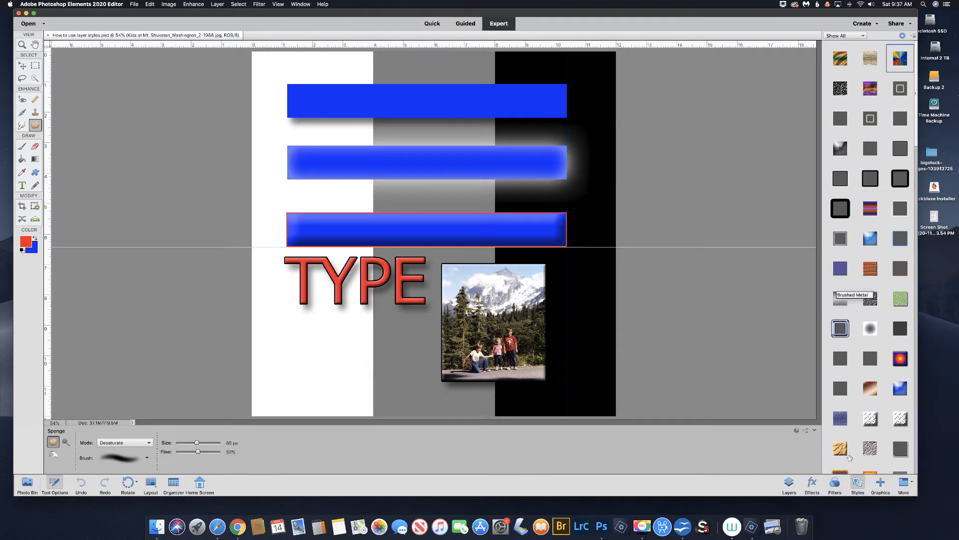
click(789, 482)
click(858, 482)
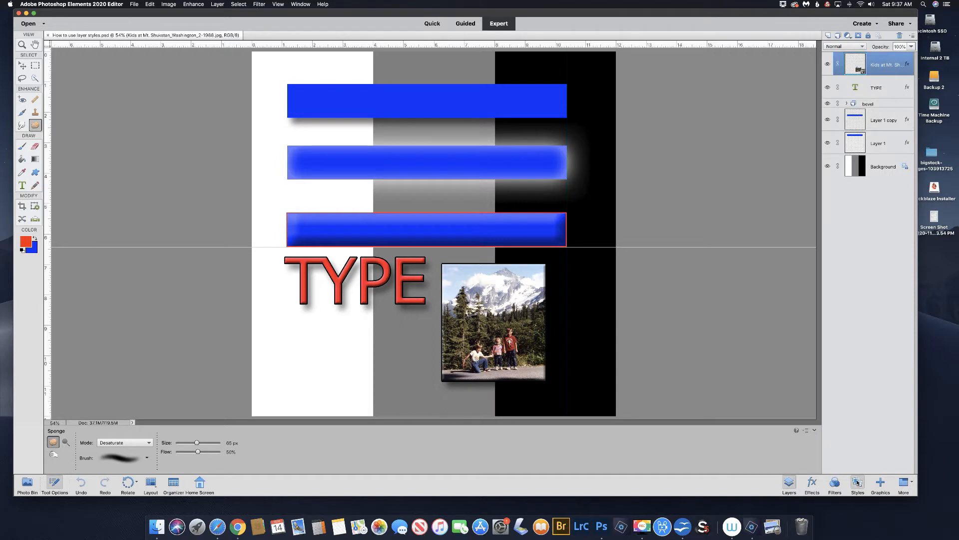
click(789, 482)
Set up the Custom Workspace with a lengthened floating Layers panel beside the Styles presets.
click(913, 484)
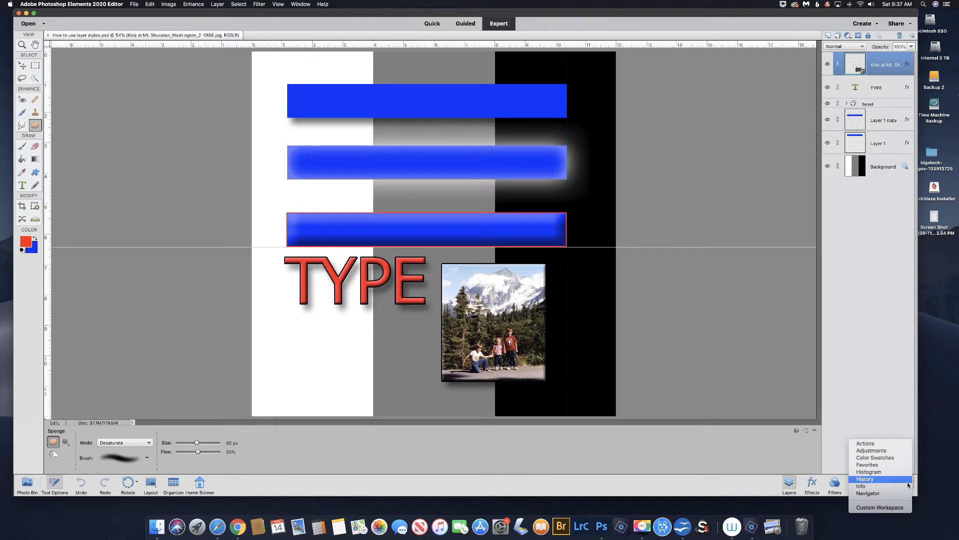
click(881, 508)
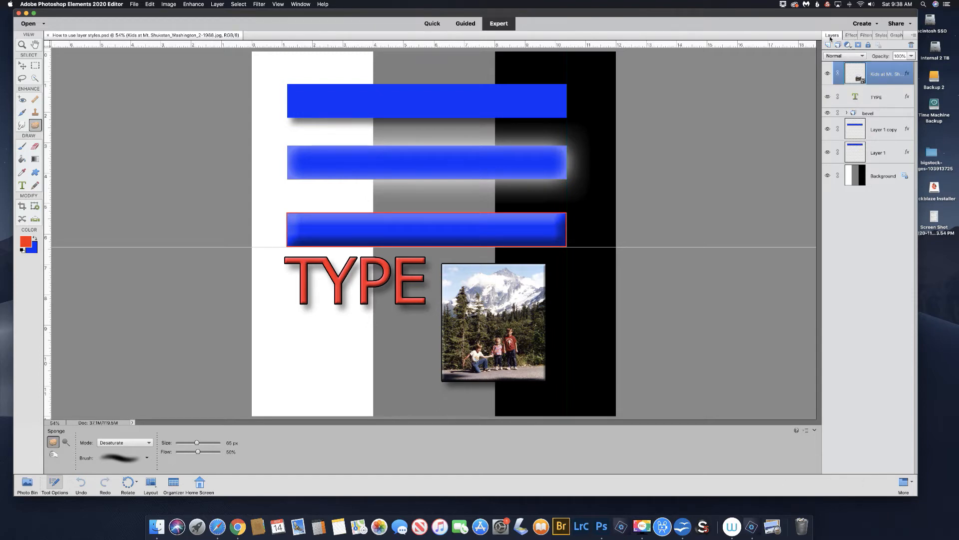
drag(831, 37, 721, 60)
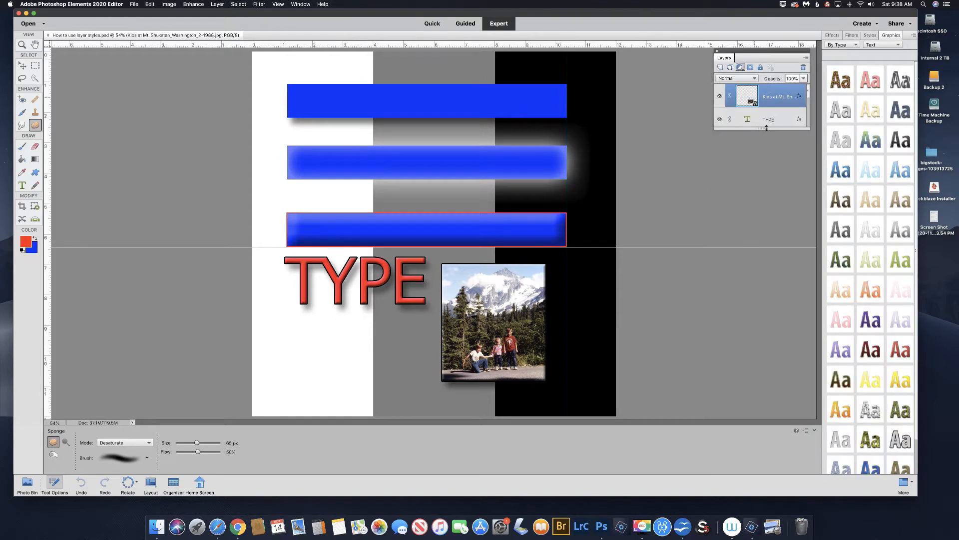
drag(772, 129, 771, 328)
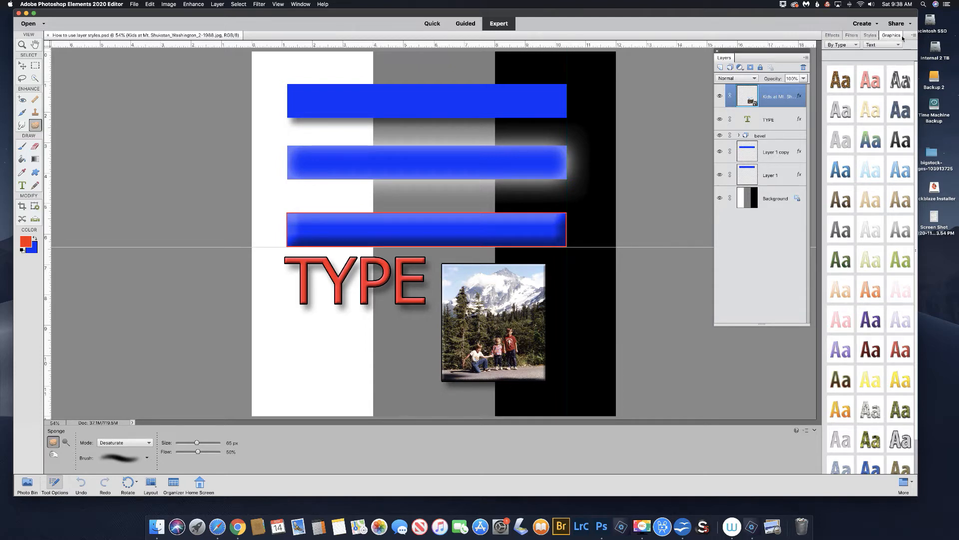
click(871, 35)
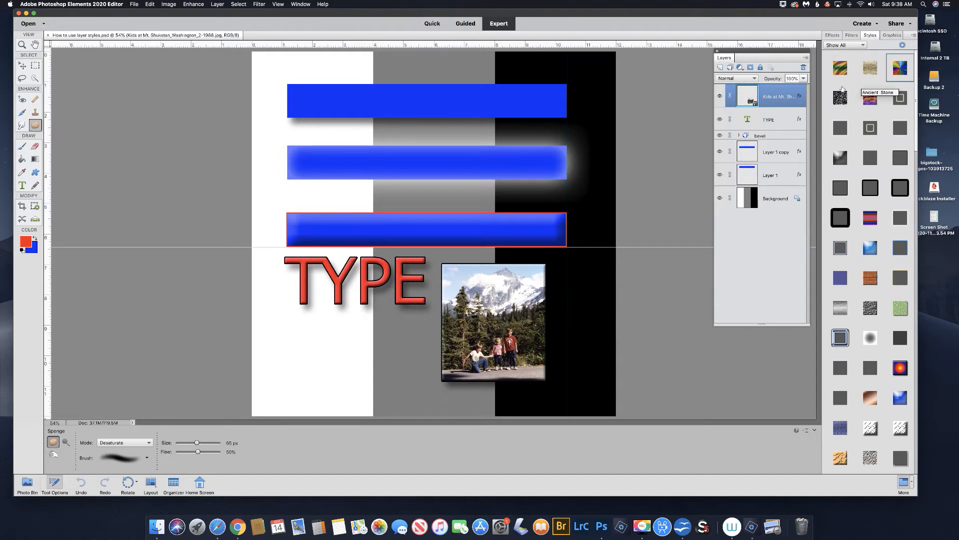
Hide every layer and group above Background, and duplicate the Background layer.
click(719, 96)
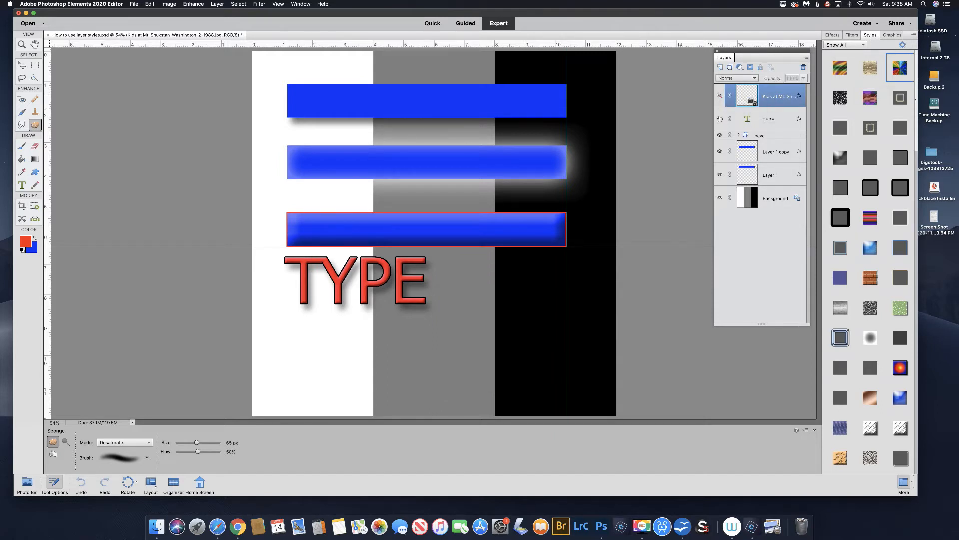
click(720, 119)
click(720, 135)
click(719, 150)
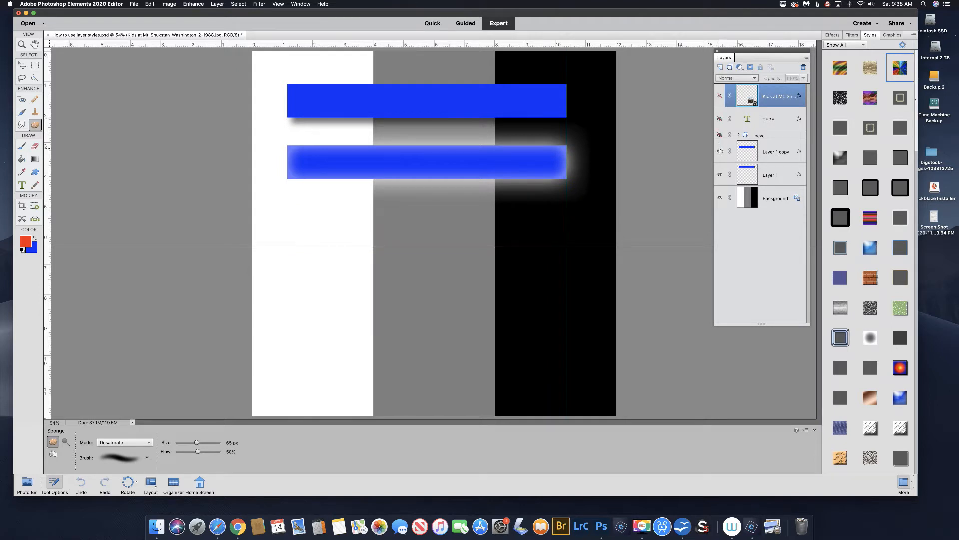
click(720, 174)
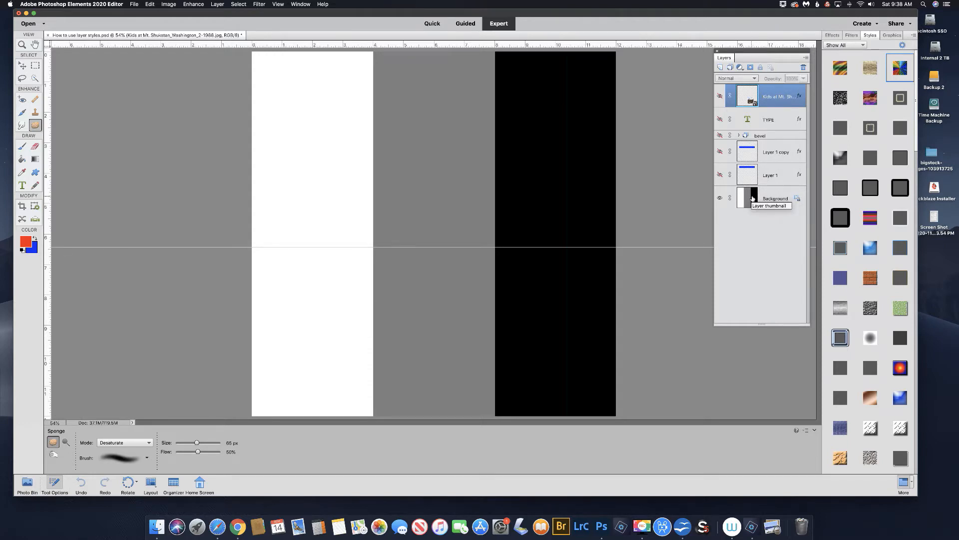
click(753, 198)
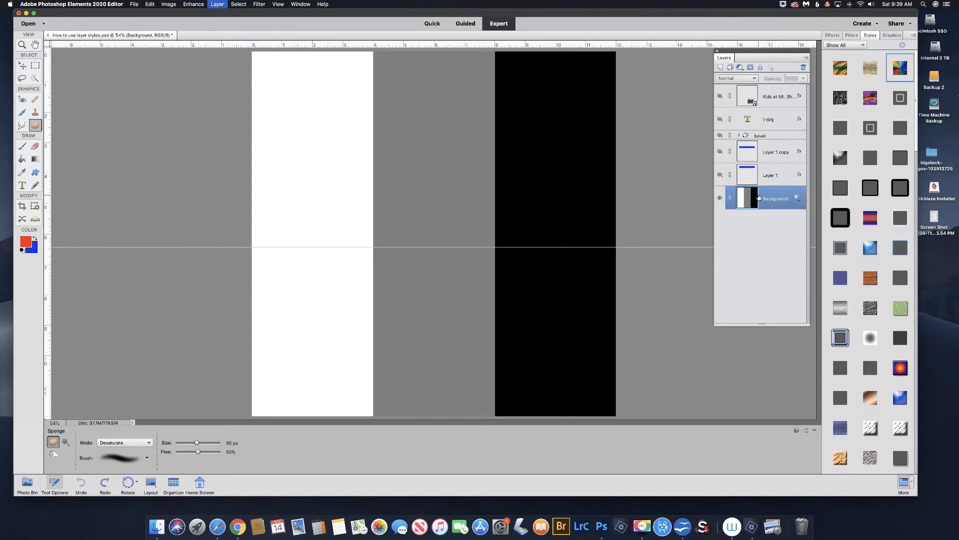
key(super+j)
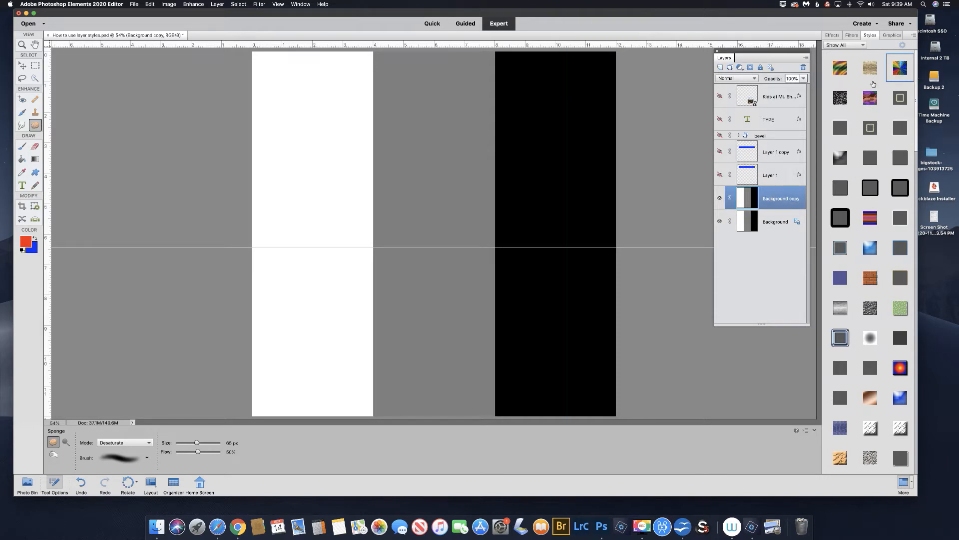
Try the Angled Spectrum style and the multicoloured wavy-stripe style on the Background copy, undoing each one.
click(898, 69)
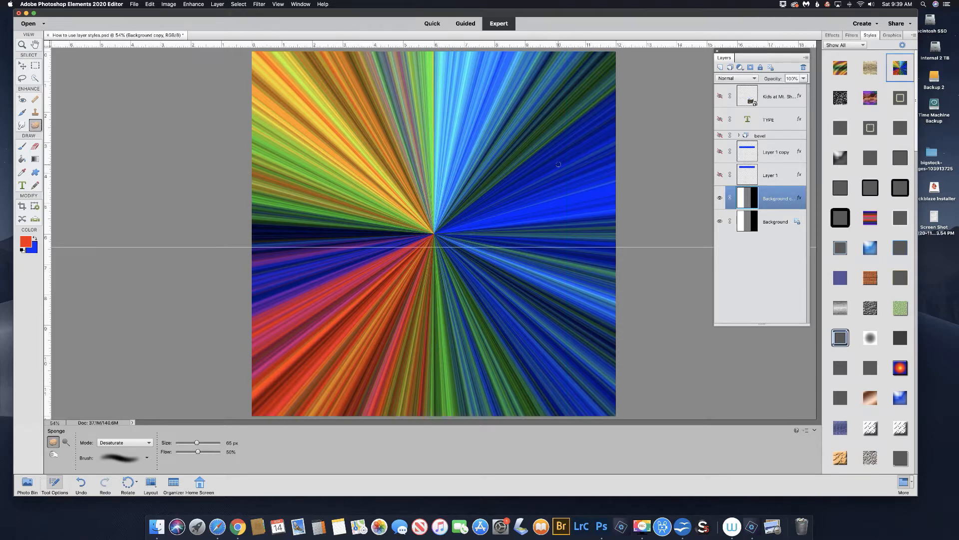
key(super+z)
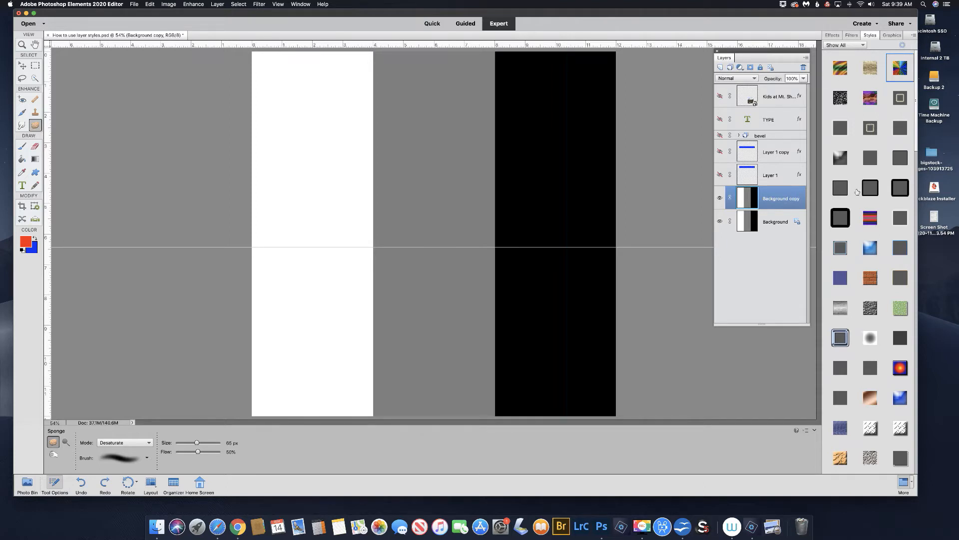
click(841, 69)
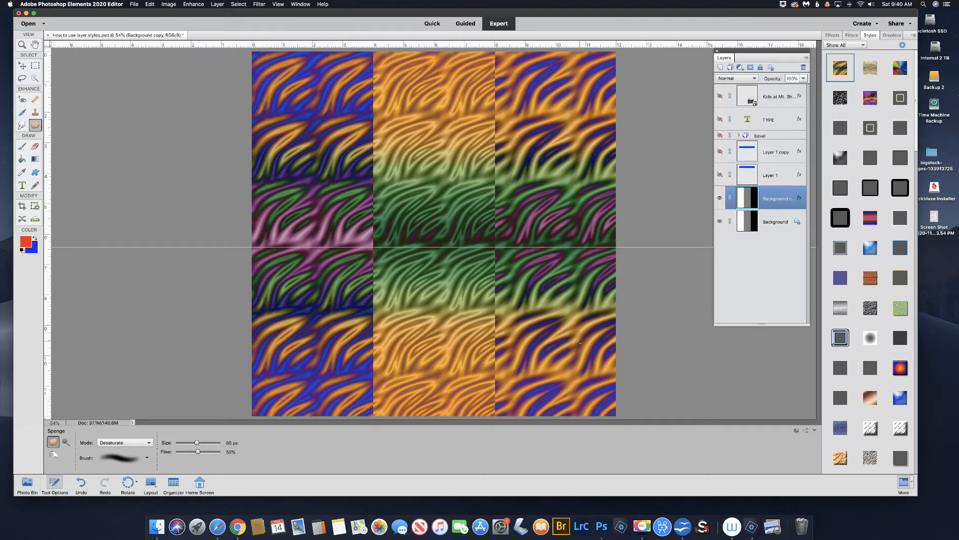
key(super+z)
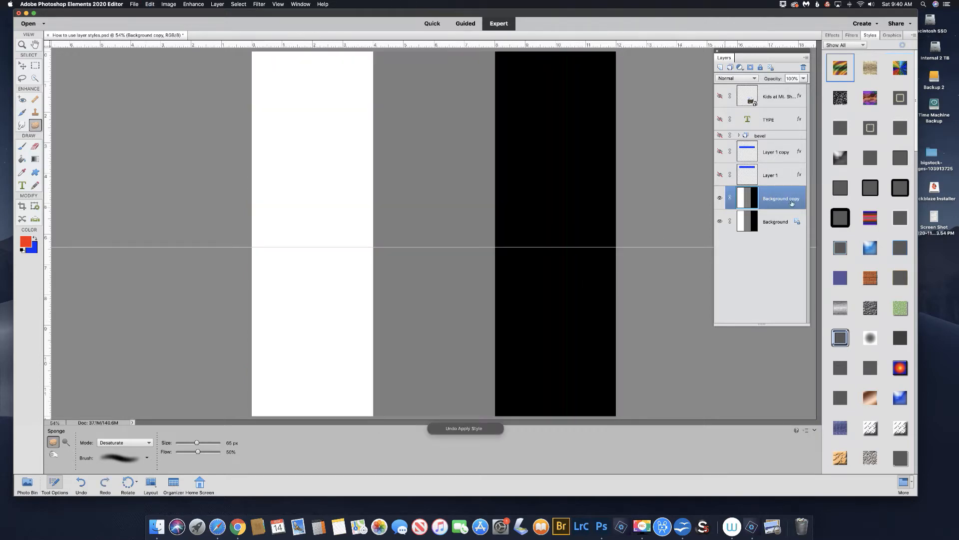
Apply the Angled Spectrum style to the Background copy and follow it with the Ancient Stone style.
click(901, 68)
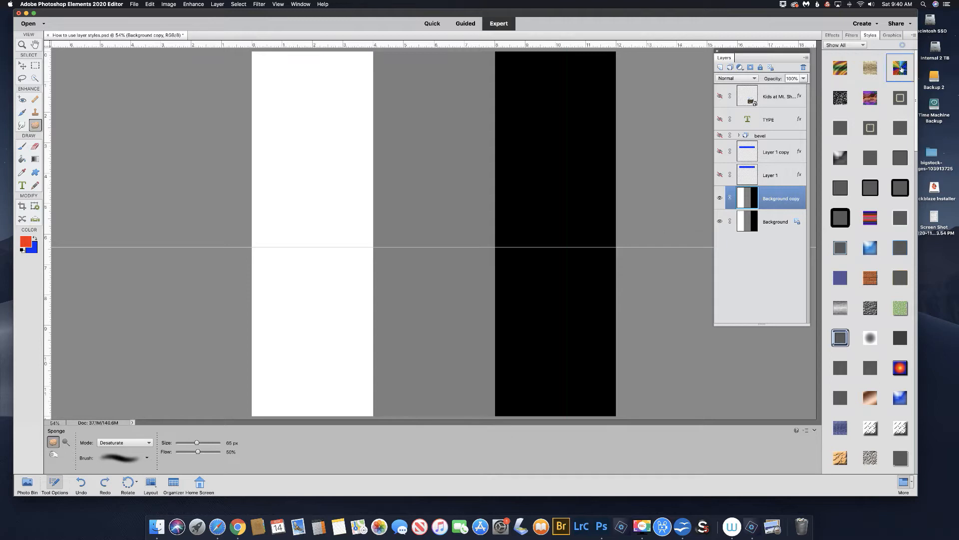
double_click(901, 68)
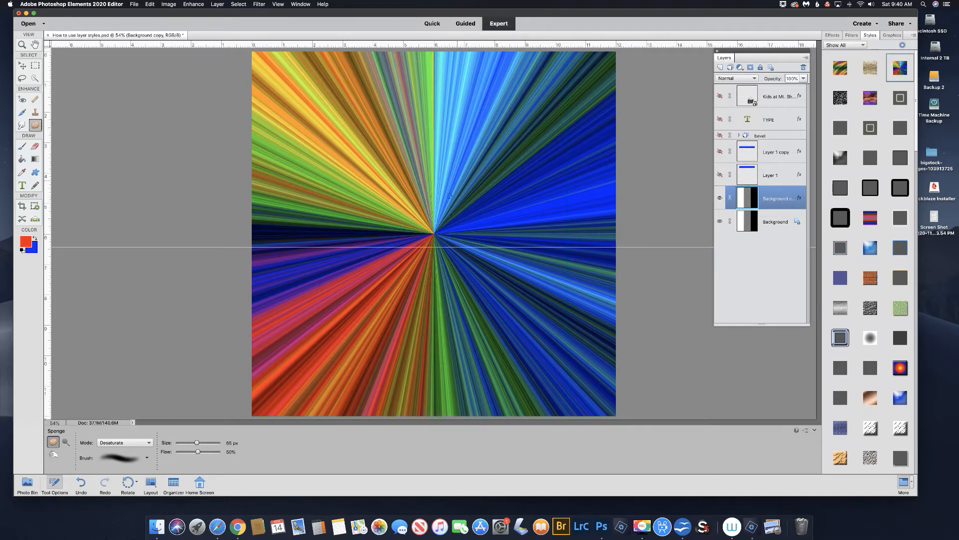
click(870, 68)
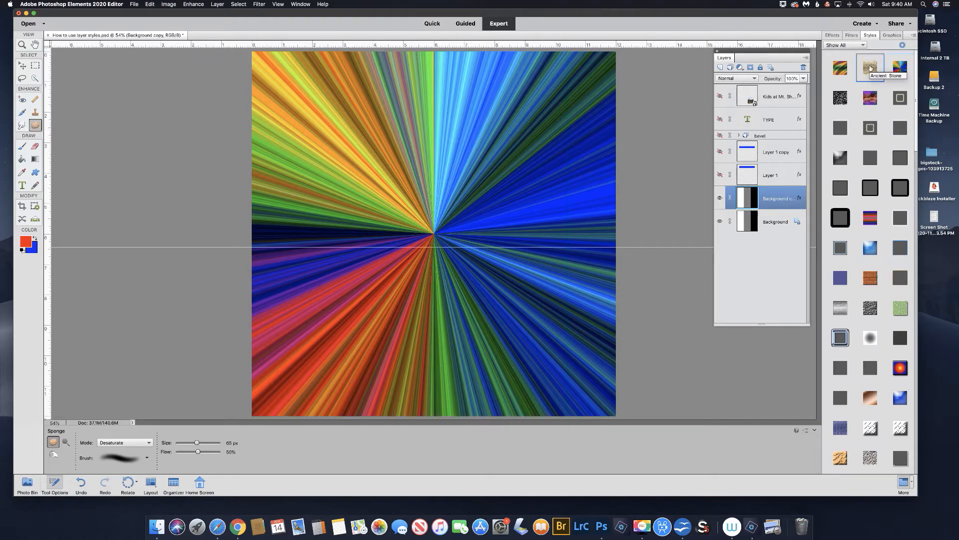
double_click(870, 68)
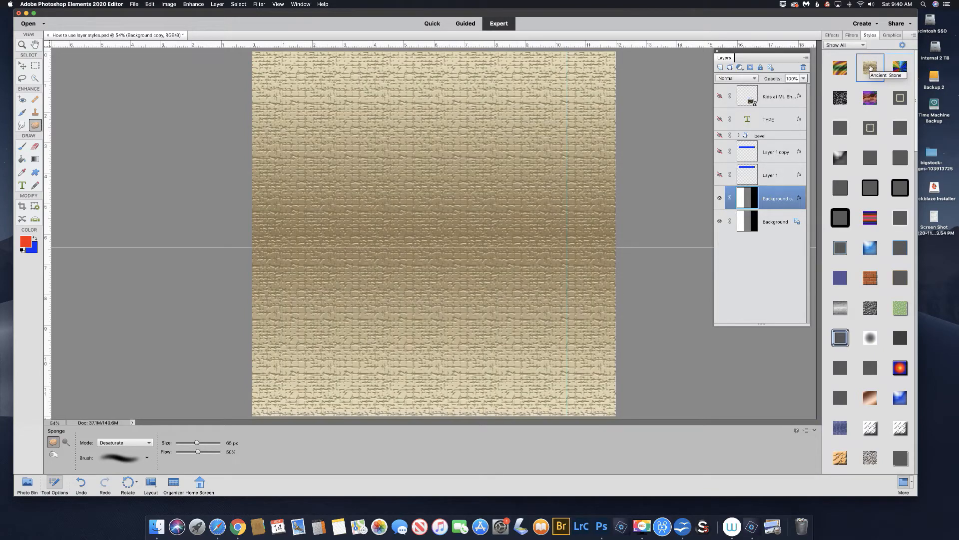
Apply the wavy-stripe, black grainy texture, purple-orange and red-blue radial styles one after another to the Background copy.
double_click(841, 69)
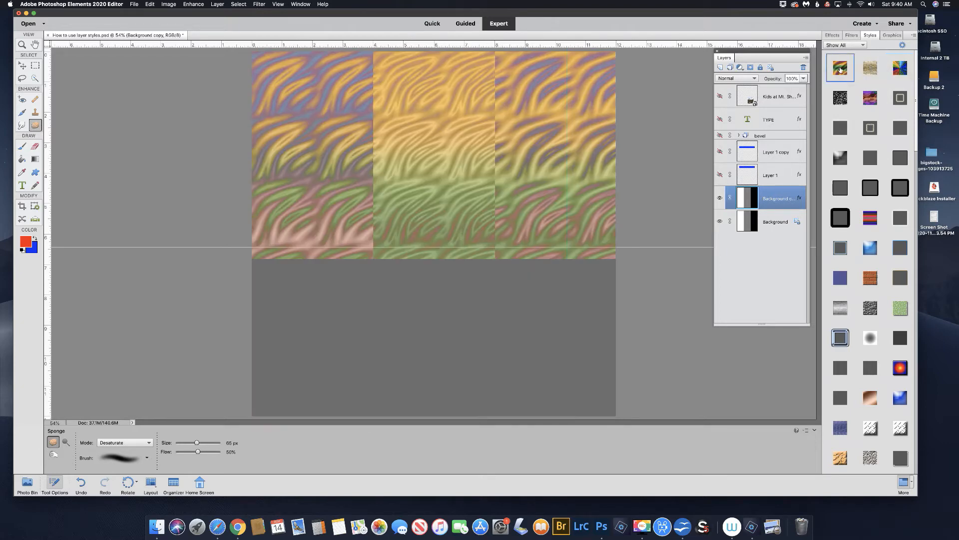
double_click(843, 99)
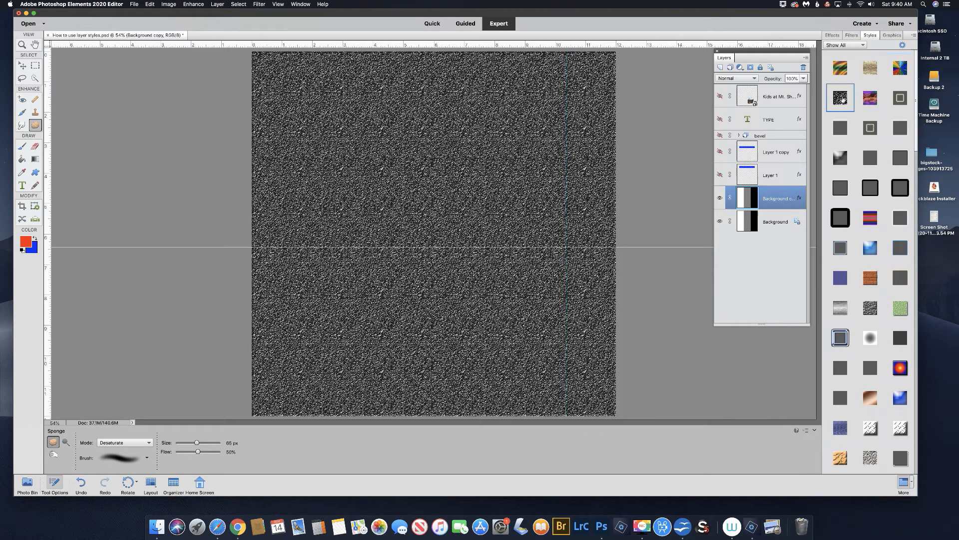
click(868, 99)
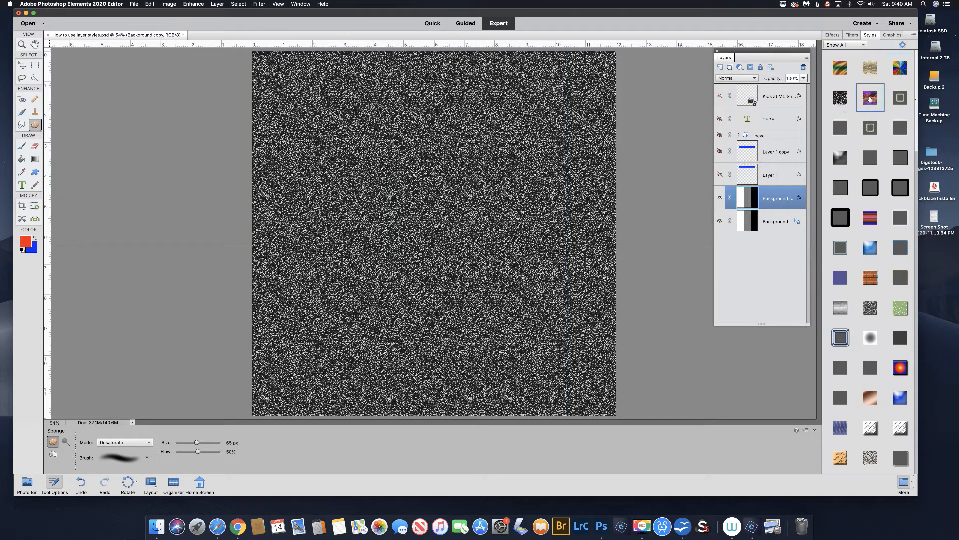
double_click(870, 100)
click(902, 370)
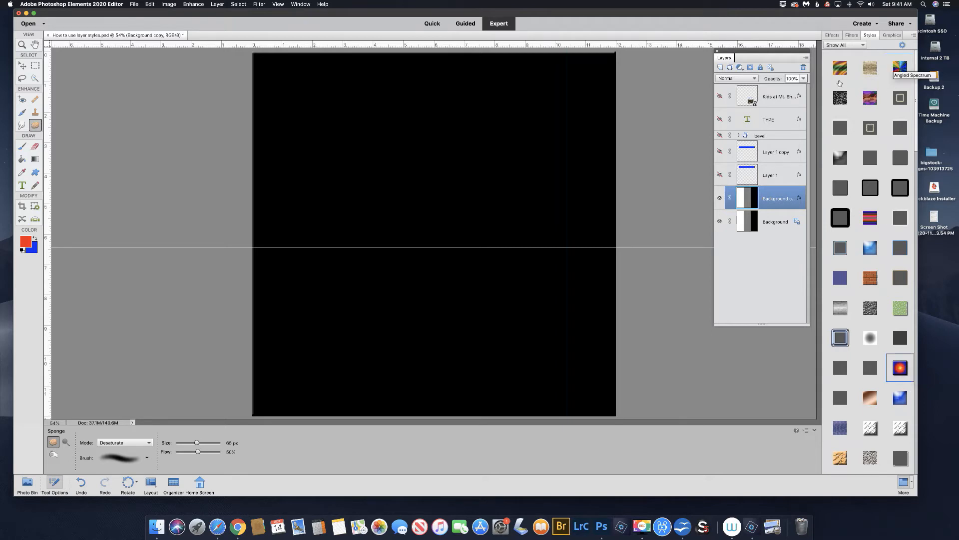
Show the document's History and lengthen it to list all recorded states.
click(301, 5)
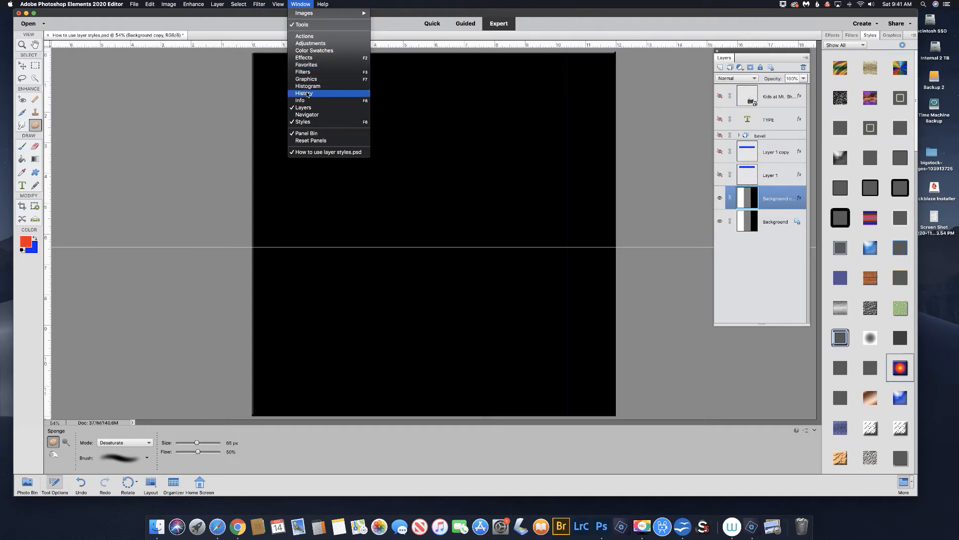
click(323, 94)
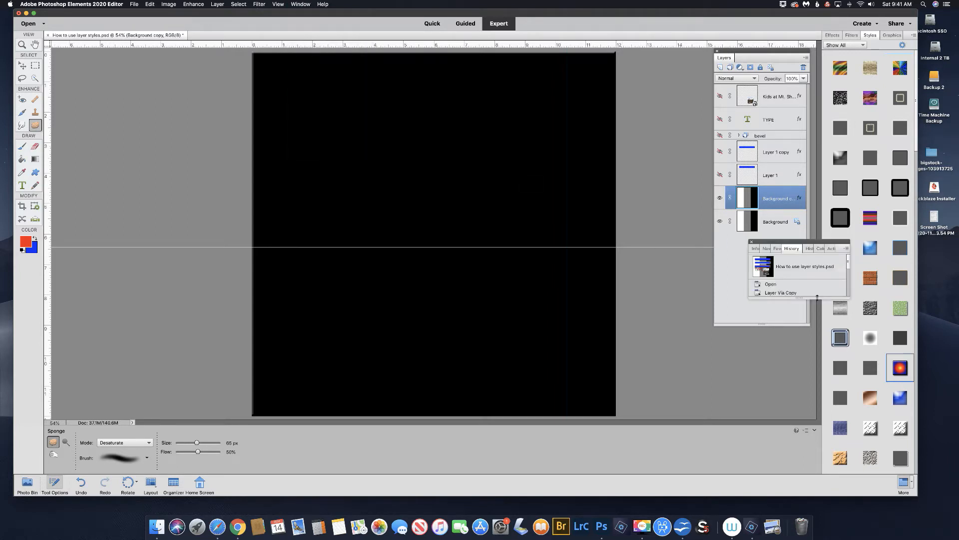
drag(818, 299, 818, 419)
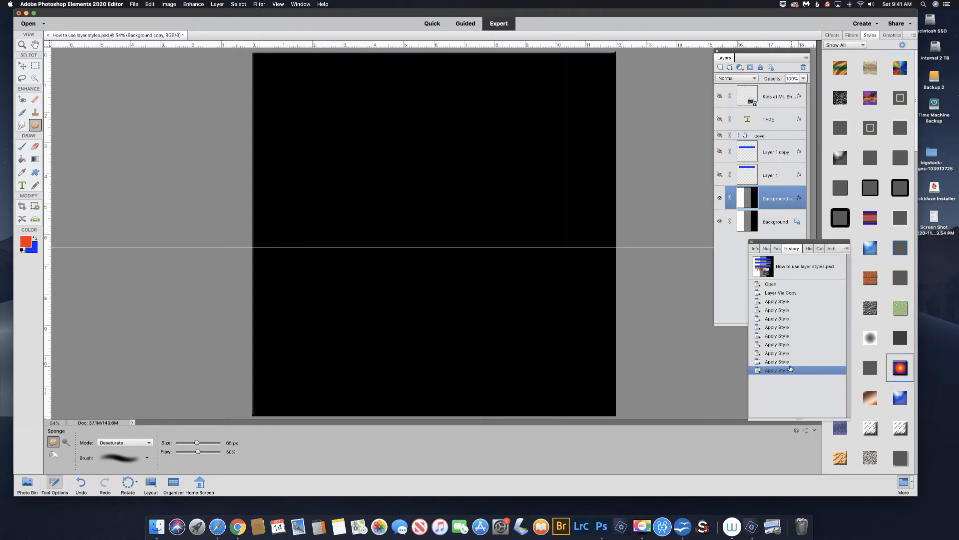
Revert the document to the Layer Via Copy state and step forward through the first four Apply Style states.
click(773, 293)
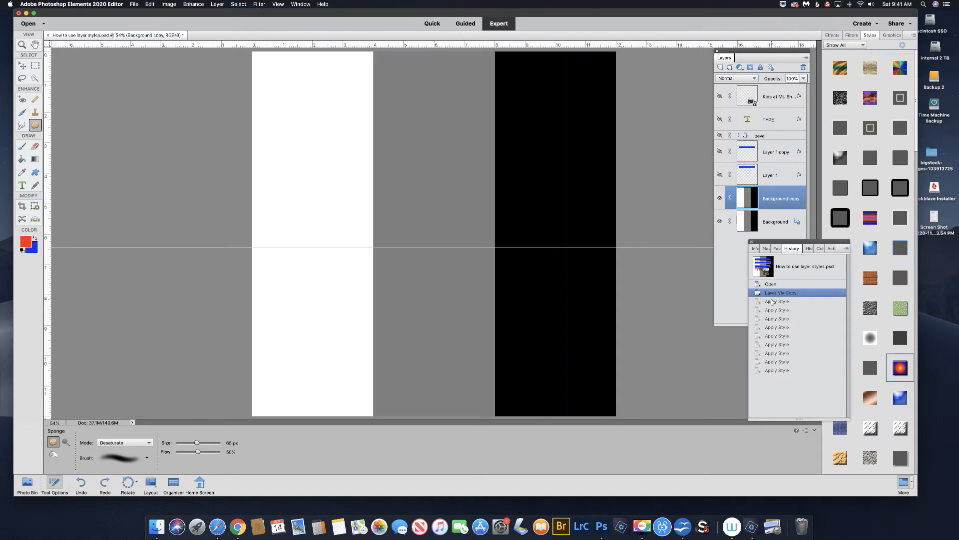
click(775, 301)
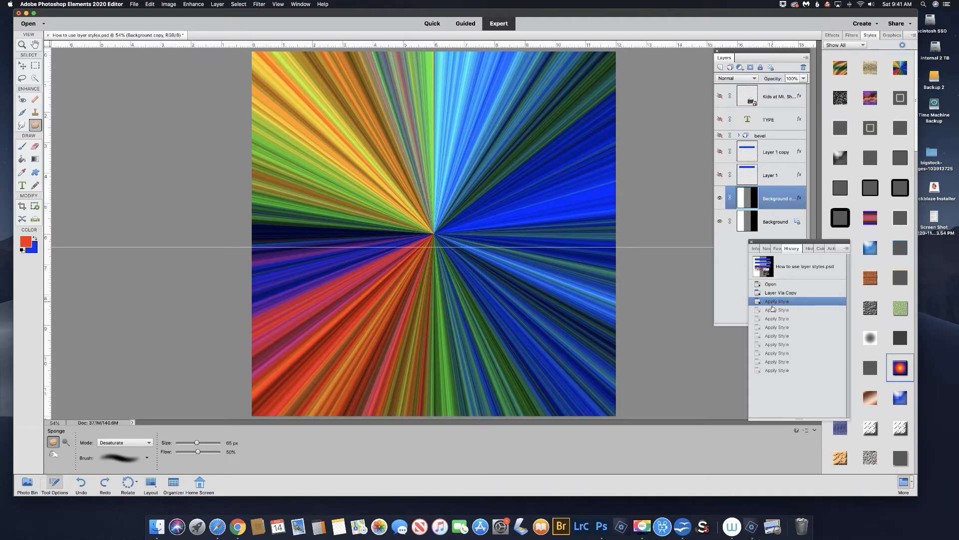
click(773, 310)
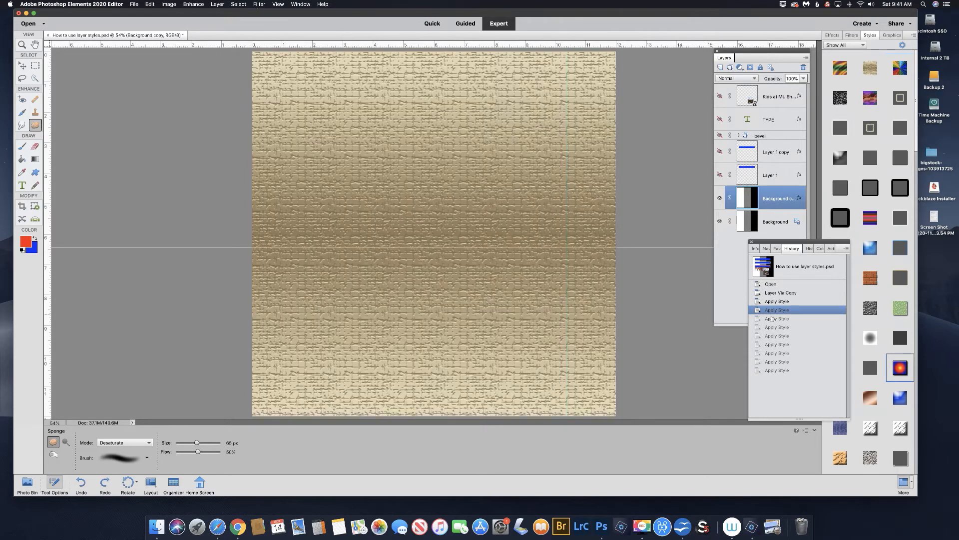
click(773, 318)
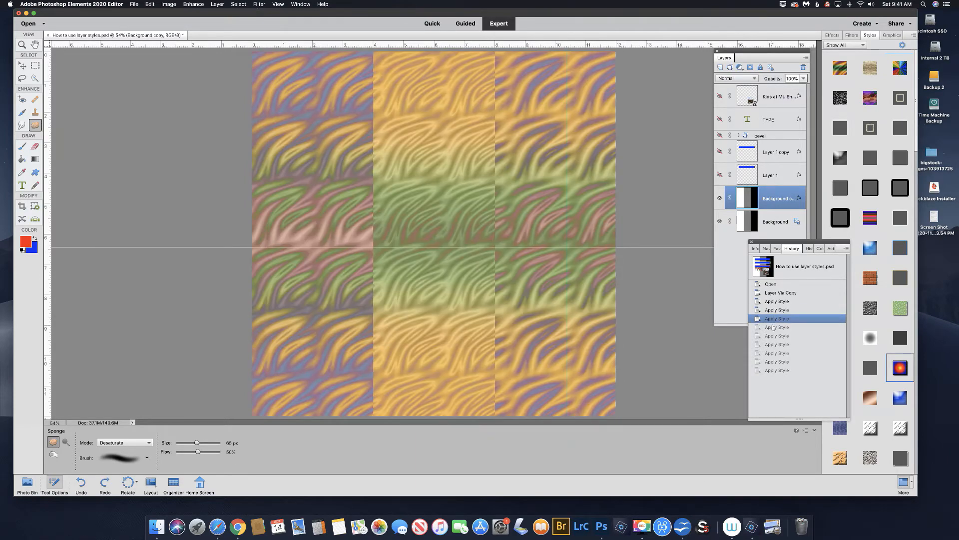
click(773, 327)
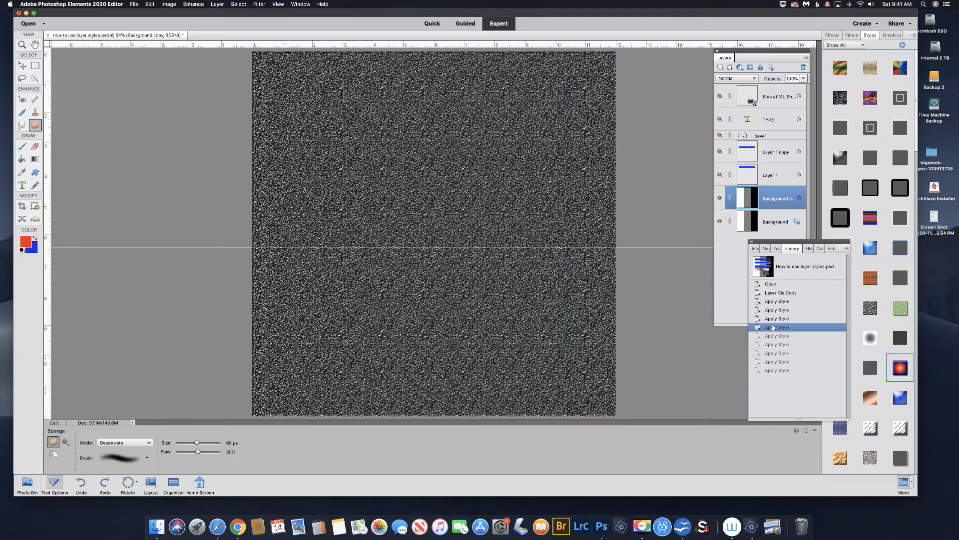
Step forward through the remaining Apply Style states in the document's history up to the last one.
click(776, 337)
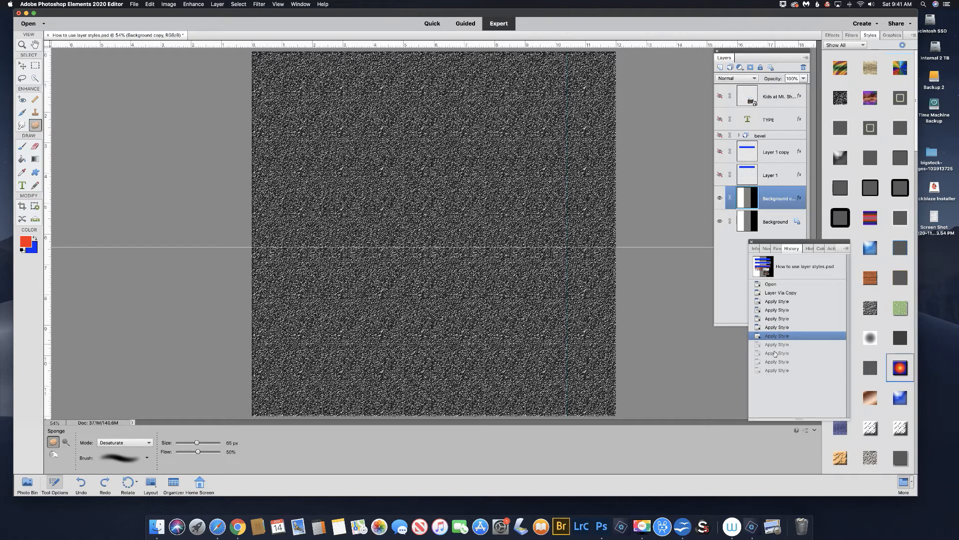
click(776, 345)
click(777, 355)
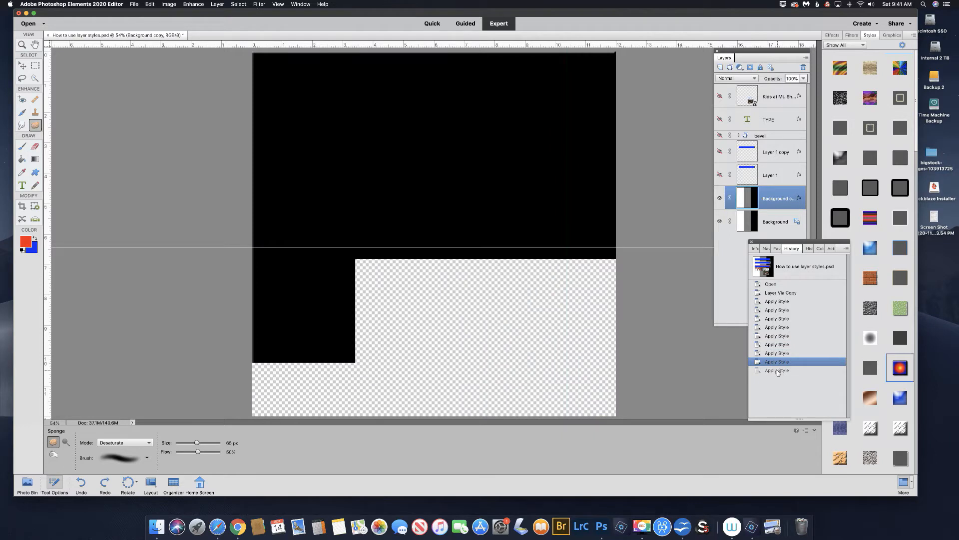
click(778, 371)
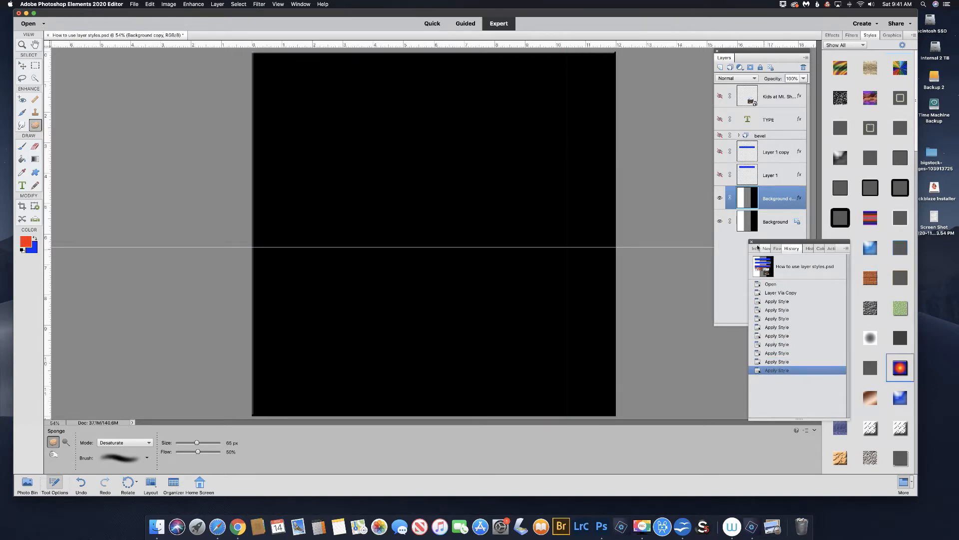
Revert the document to the Layer Via Copy state and close the History.
click(779, 301)
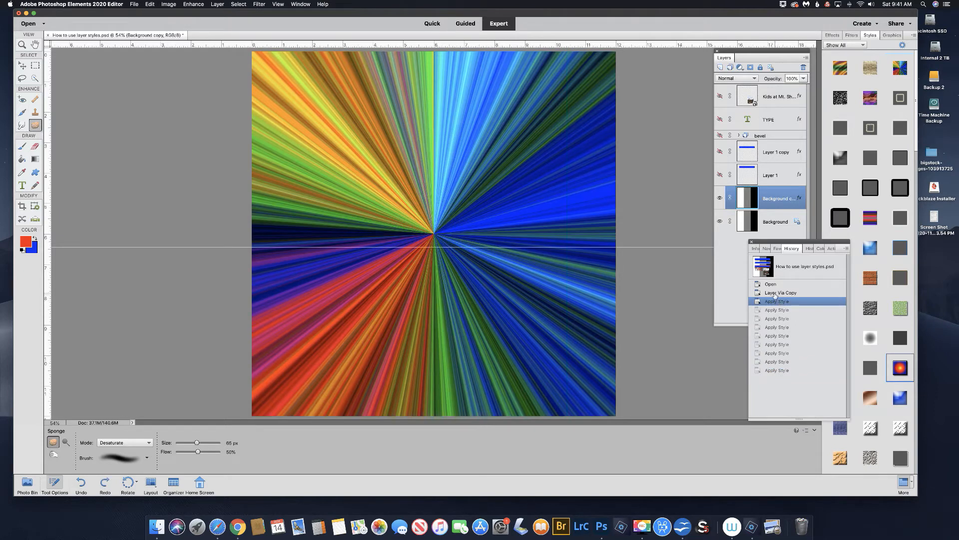
click(776, 294)
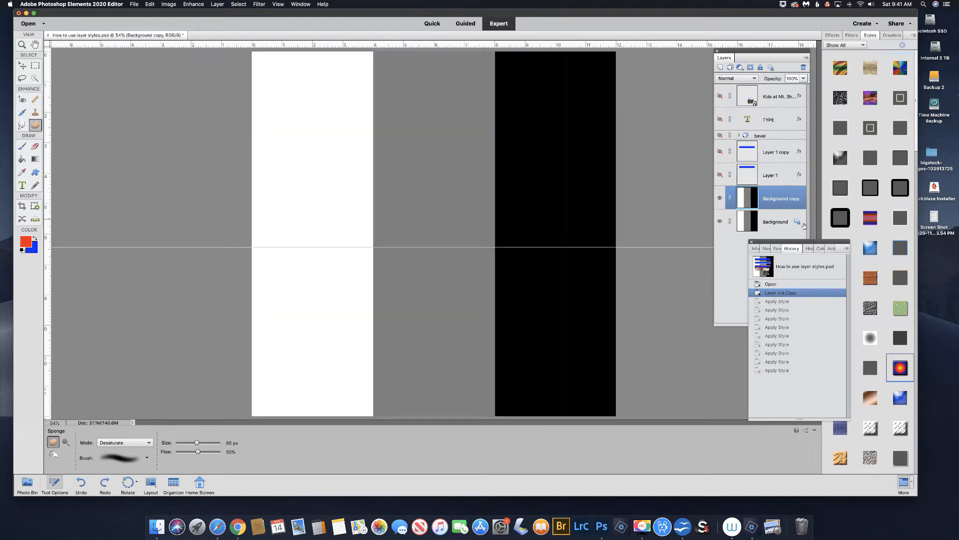
click(752, 242)
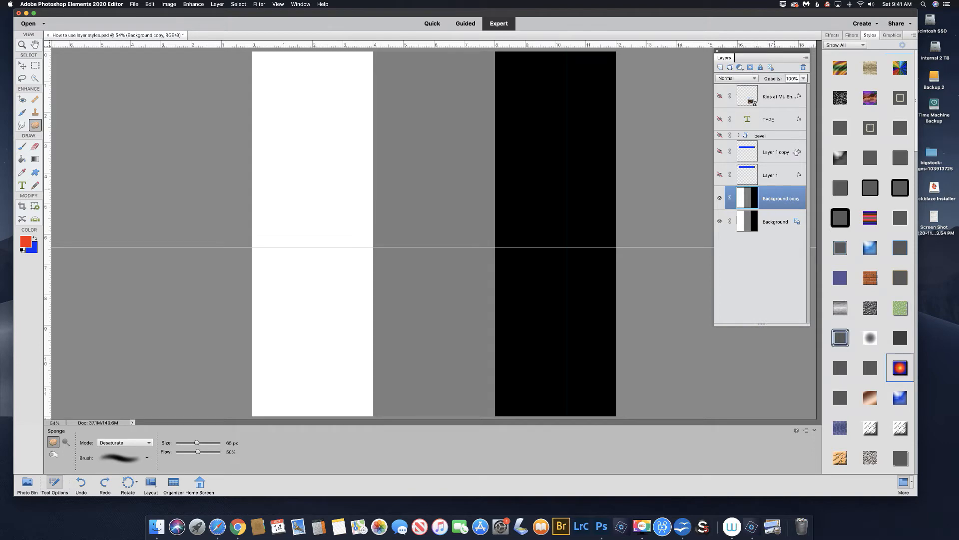
Try the Angled Spectrum, Ancient Stone and Abstract Fire styles on the Background copy one at a time, undoing each.
click(899, 70)
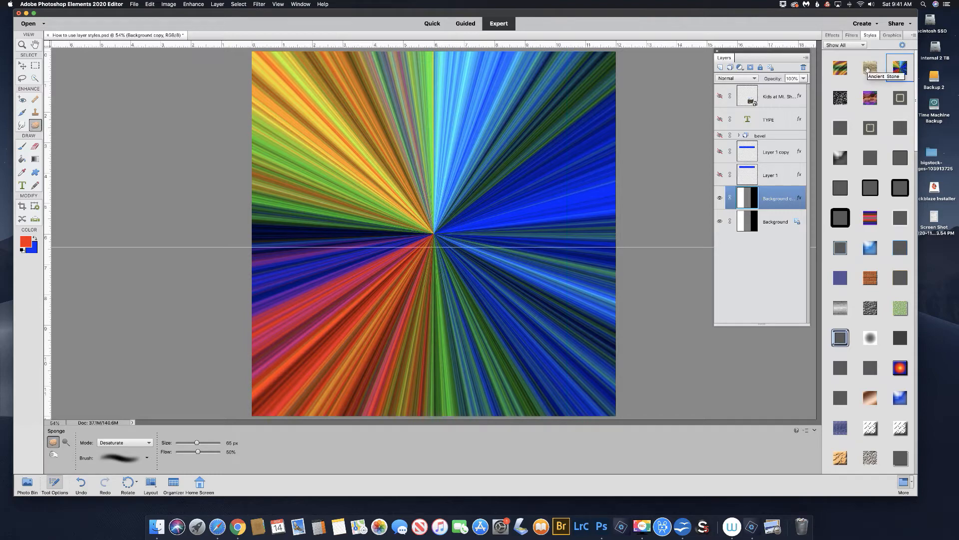
key(ctrl+z)
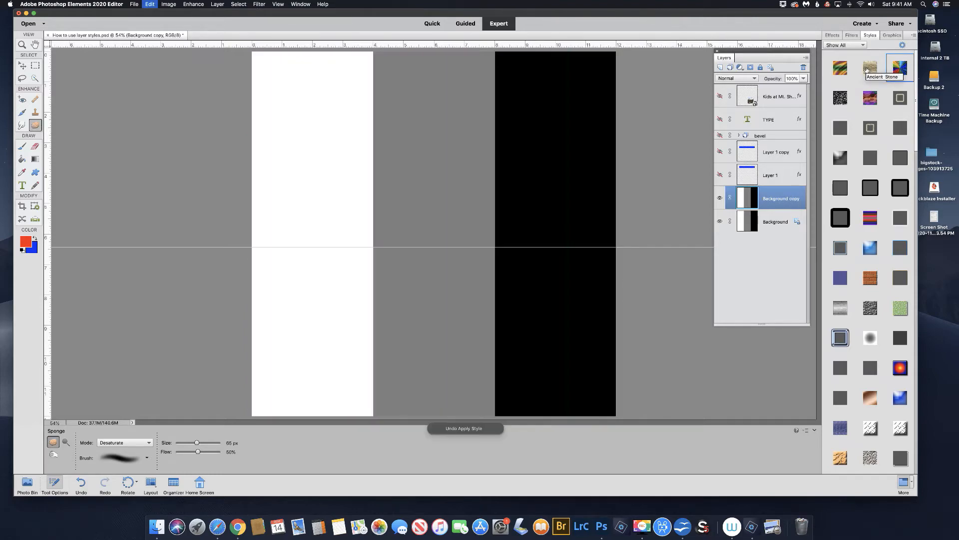
click(871, 68)
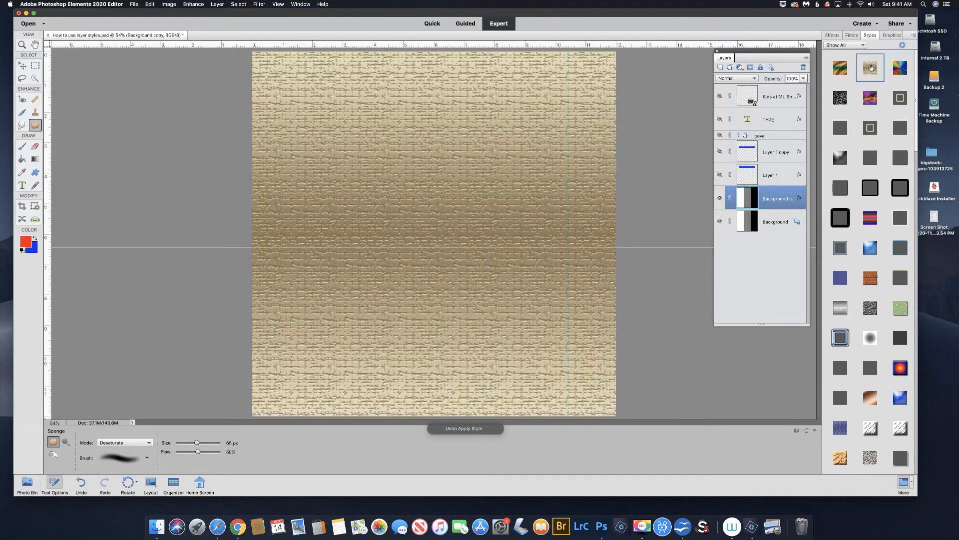
key(ctrl+z)
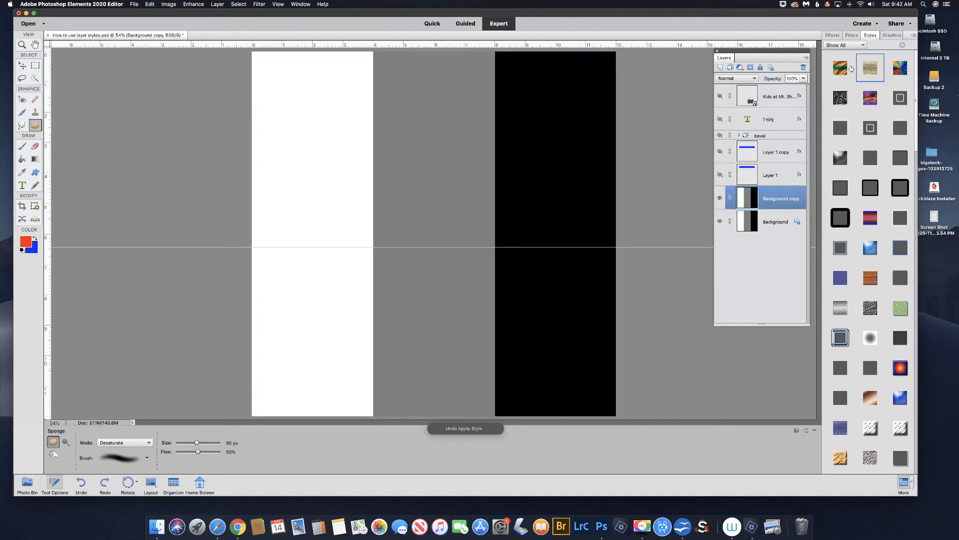
click(839, 69)
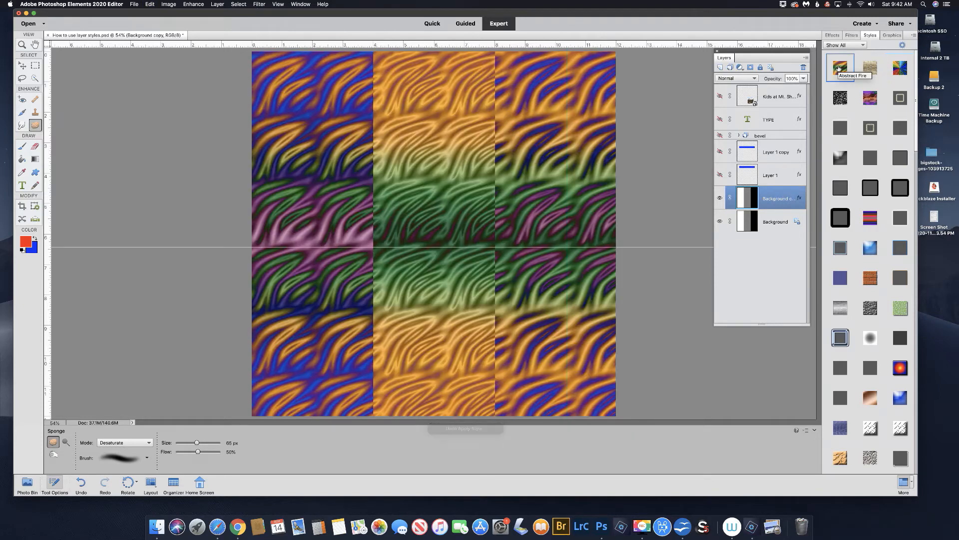
key(ctrl+z)
Apply the Angled Spectrum style to the Background copy and lower the layer's opacity to 28%.
click(896, 68)
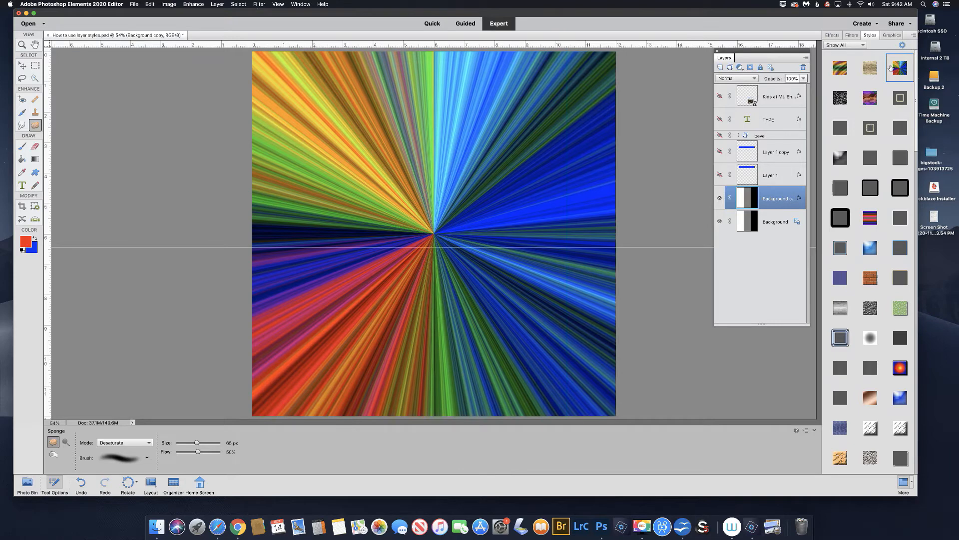
click(804, 79)
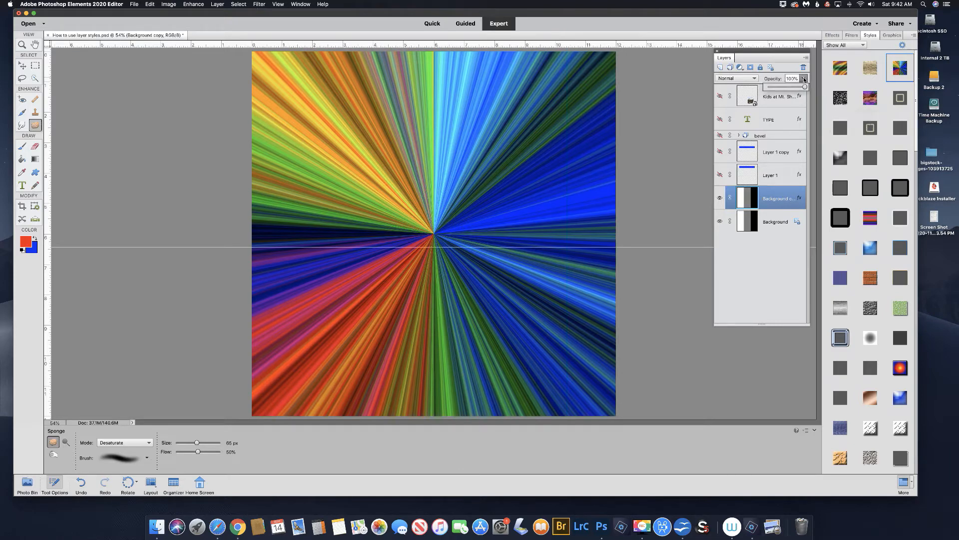
drag(805, 87, 779, 87)
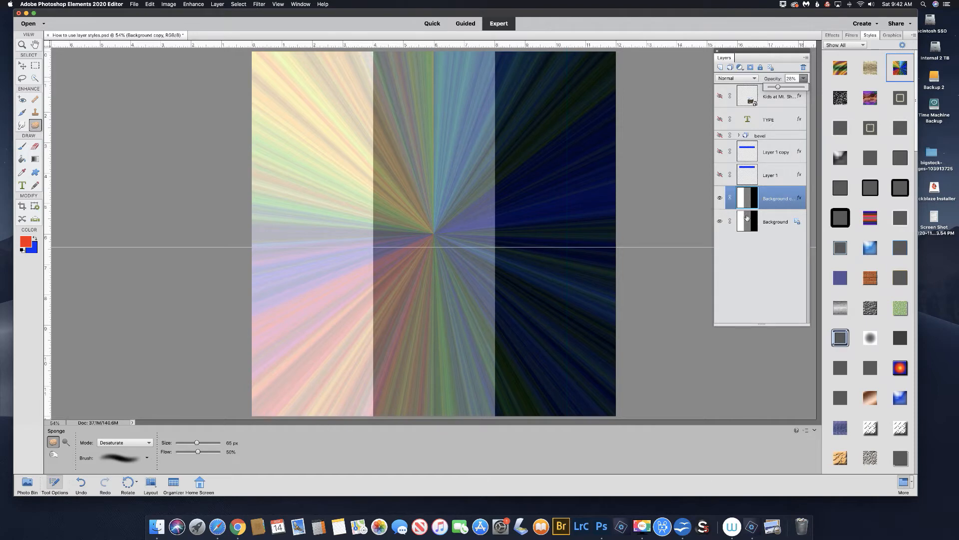
Duplicate the Background layer, fill the duplicate with white and hide the original Background.
click(769, 222)
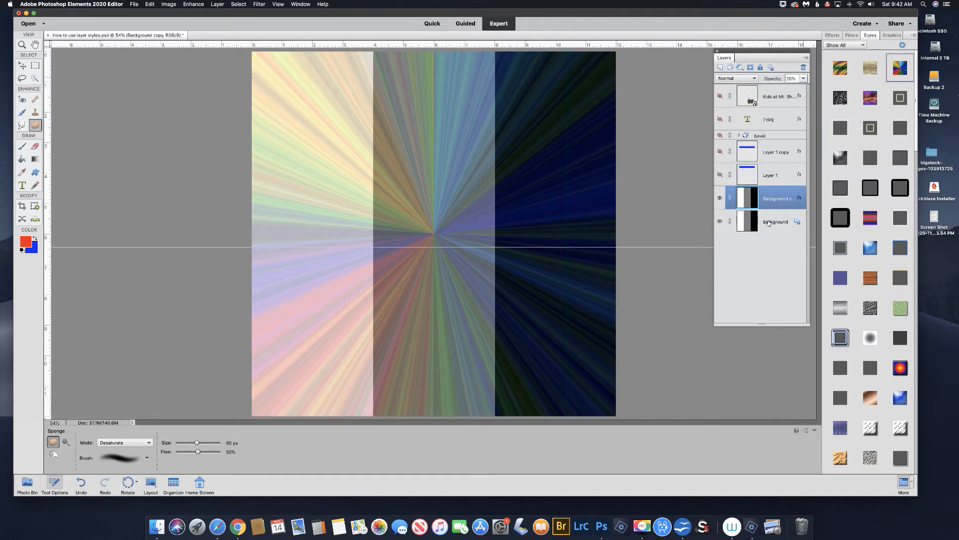
click(768, 223)
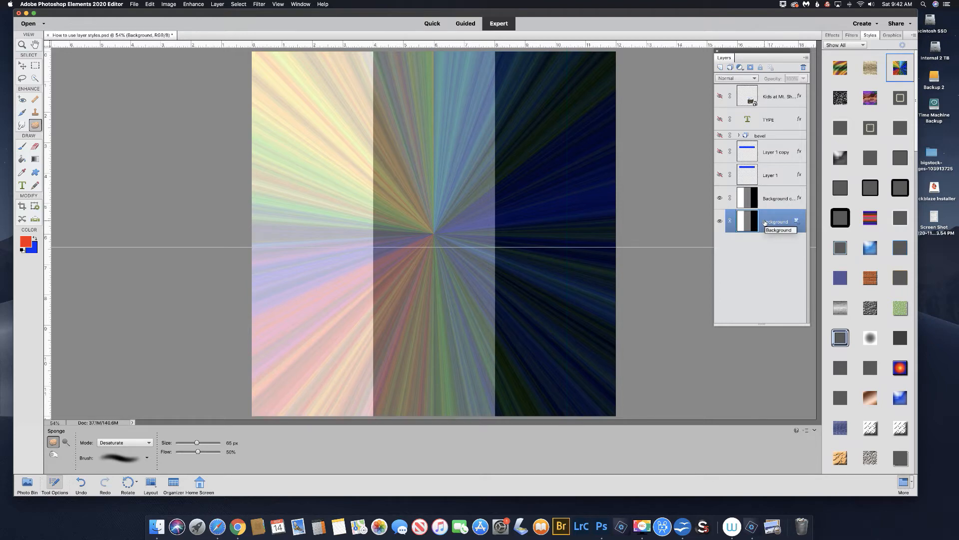
key(super+j)
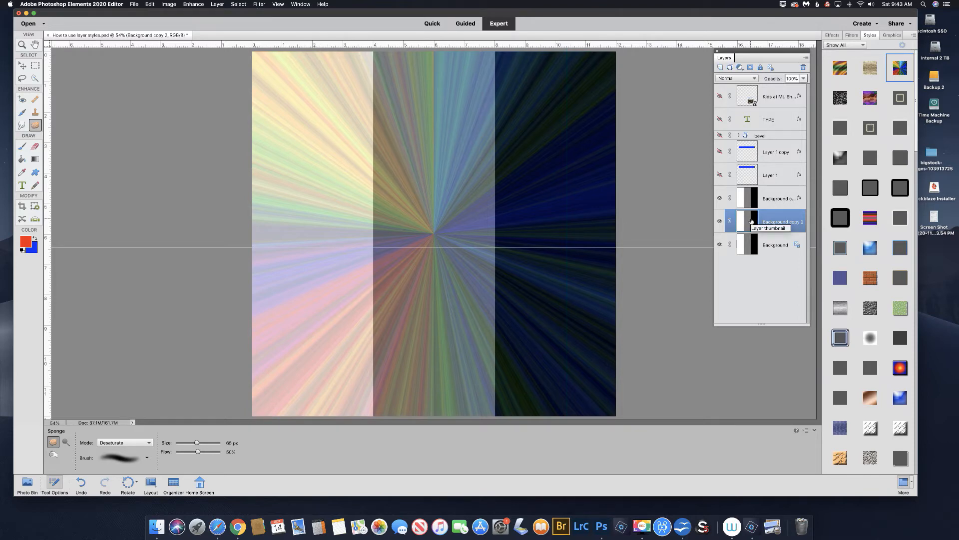
key(shift+BackSpace)
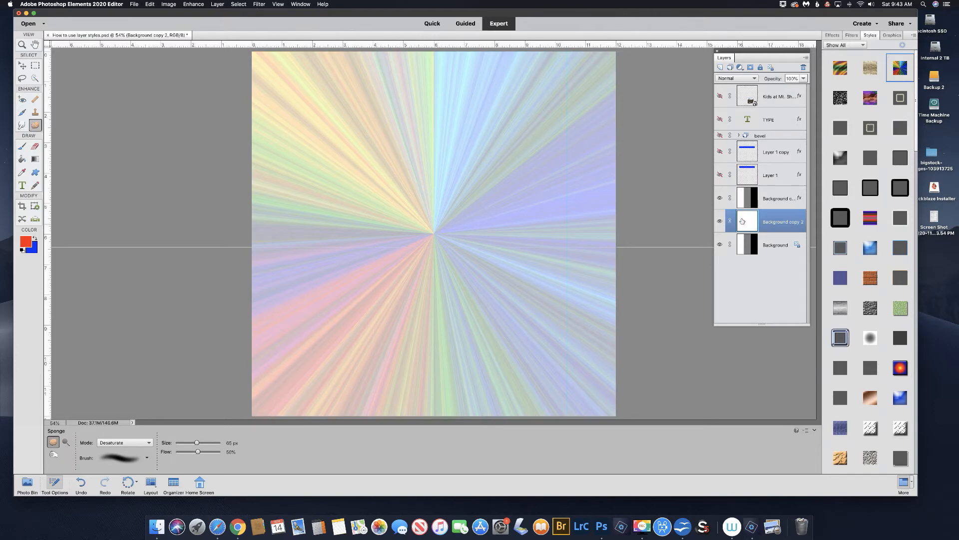
click(720, 244)
Rename the styled Background copy layer as style 1 and duplicate it.
click(770, 200)
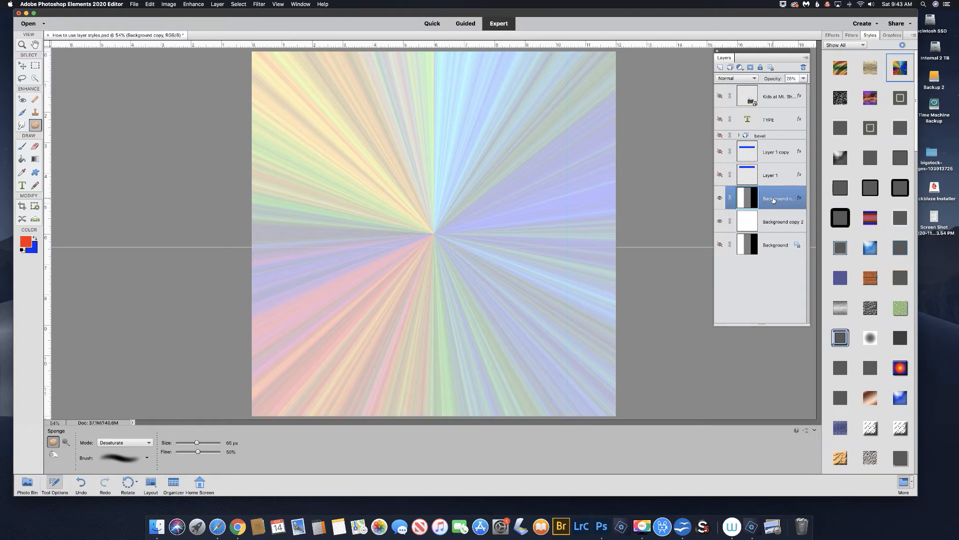
double_click(774, 199)
text(style 1)
key(Return)
key(super+j)
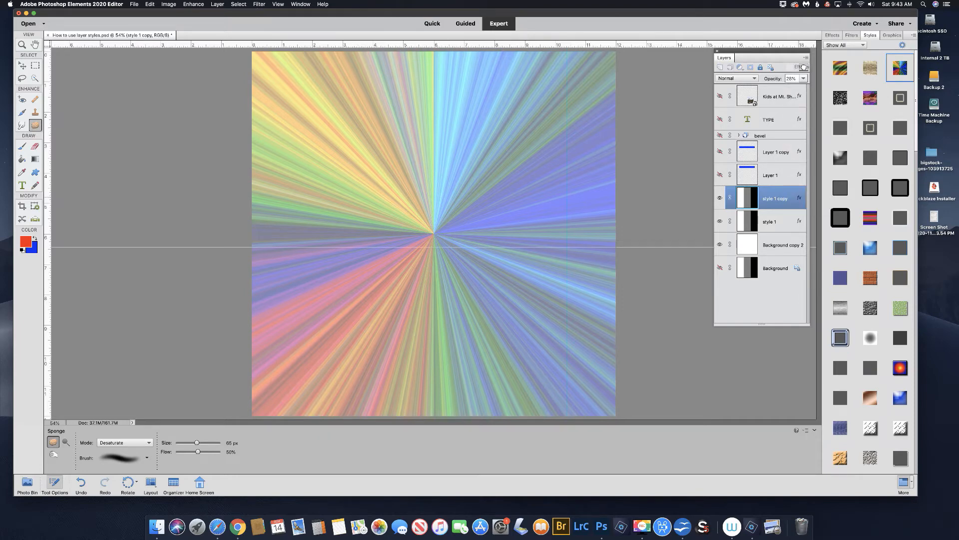
Replace the style on the style 1 duplicate with the yellow-red-blue radial style at 50% opacity.
click(803, 67)
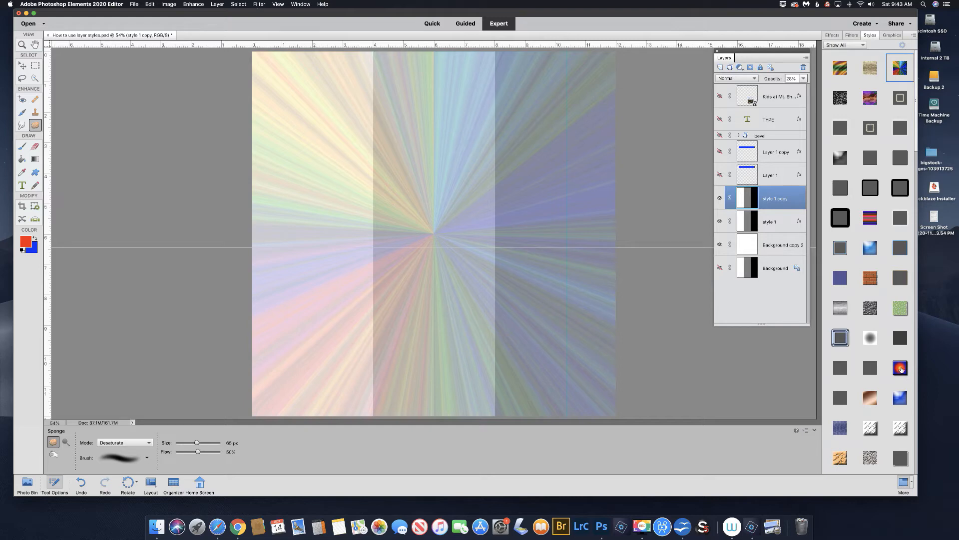
click(902, 369)
double_click(902, 370)
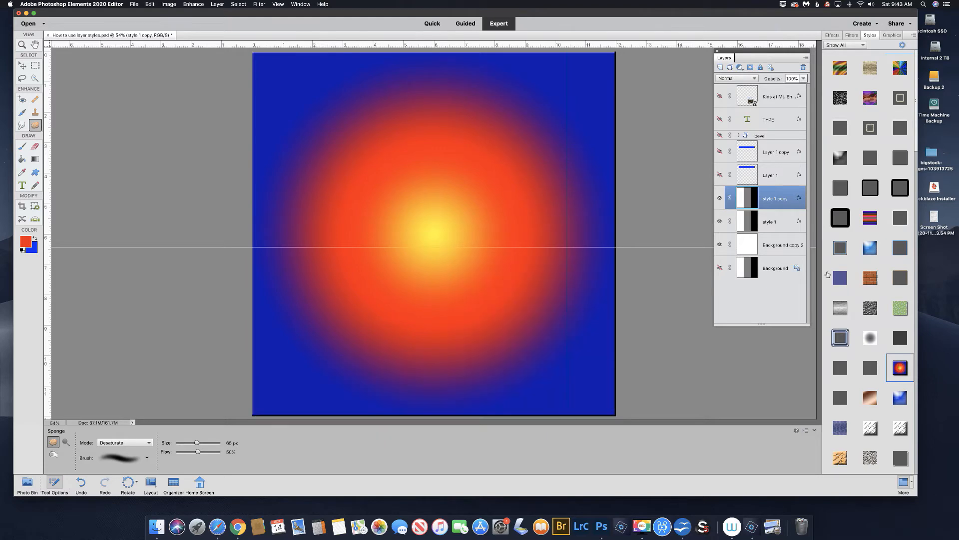
click(804, 79)
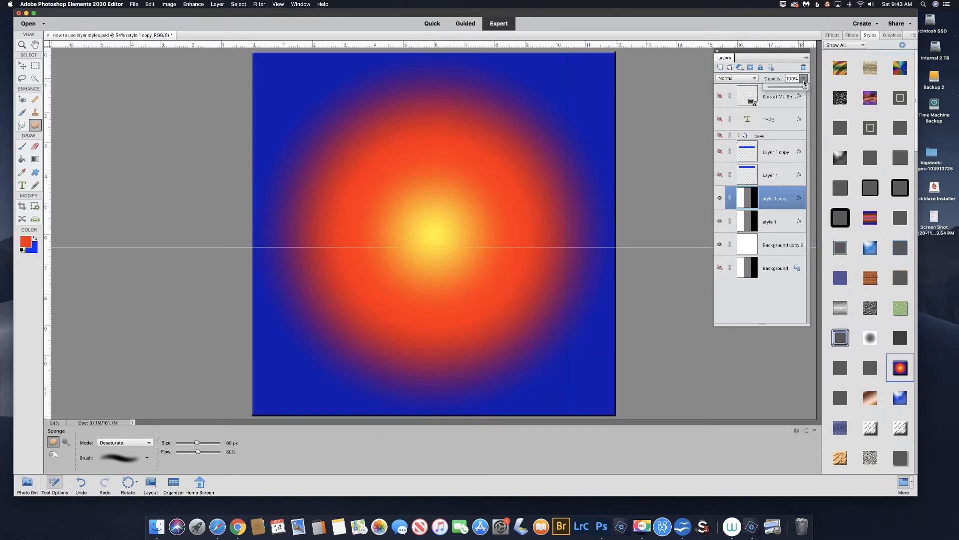
drag(806, 91, 787, 92)
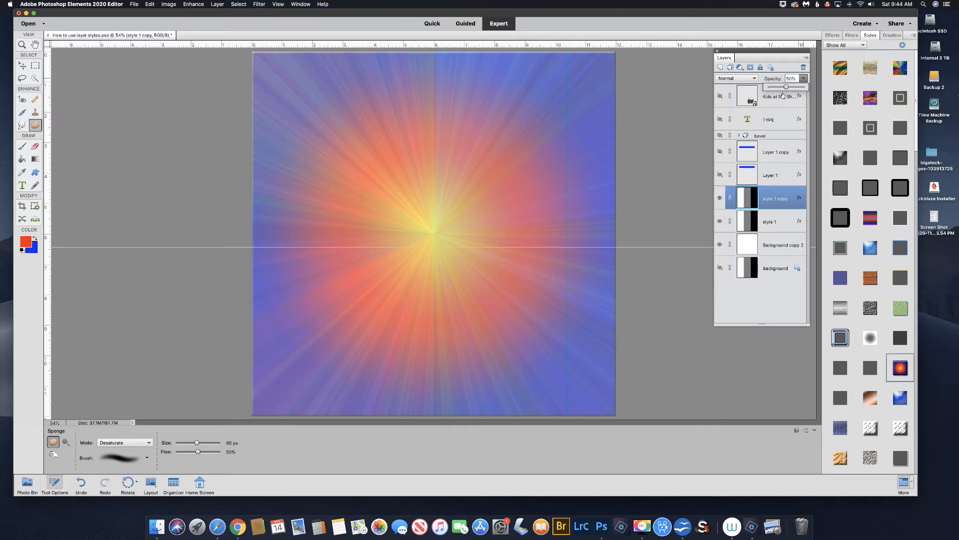
Duplicate the style 1 copy layer and replace the duplicate's style with the rough gray texture style at 14% opacity.
key(ctrl+j)
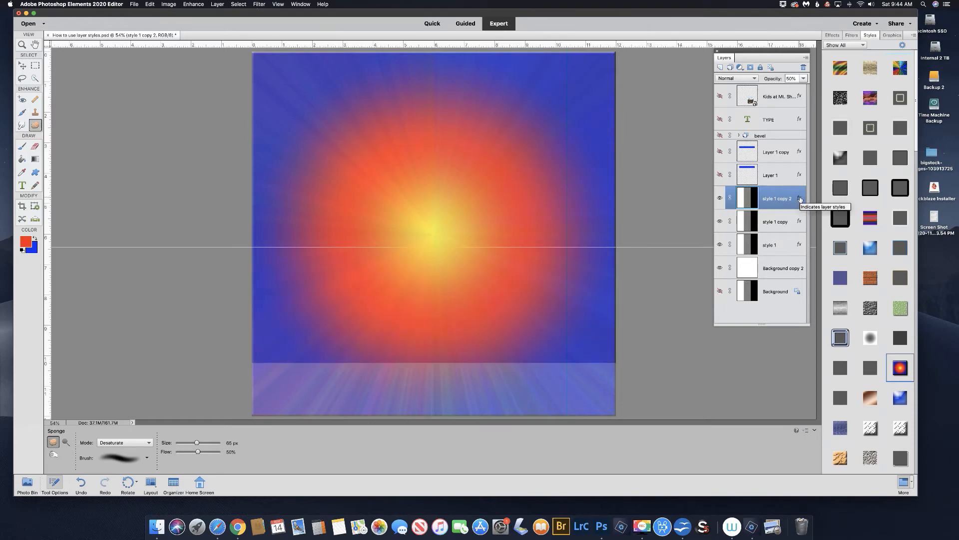
drag(800, 71, 803, 68)
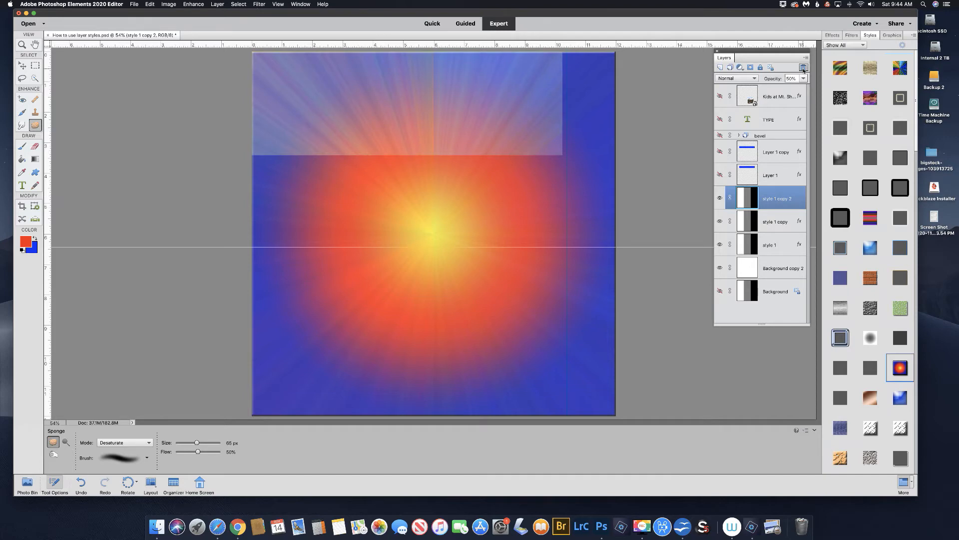
click(870, 458)
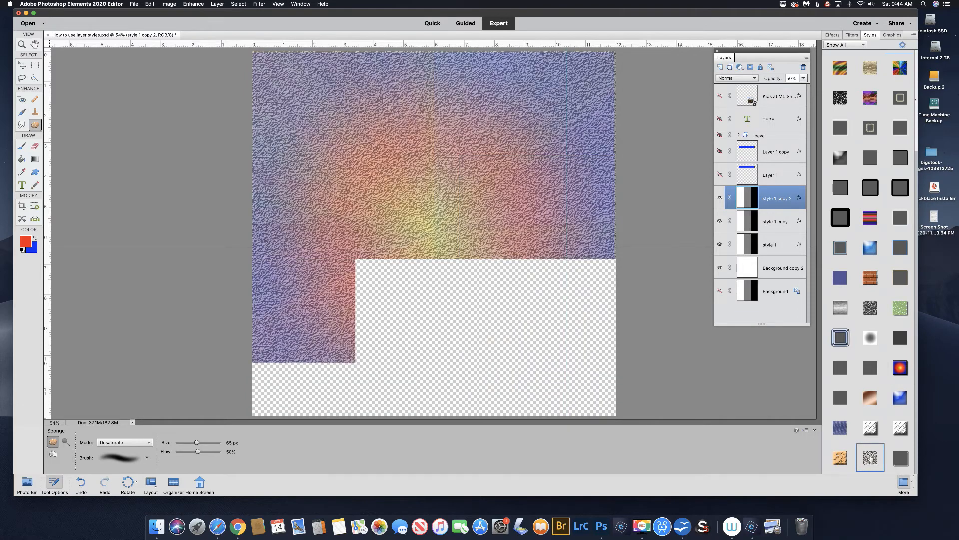
click(804, 79)
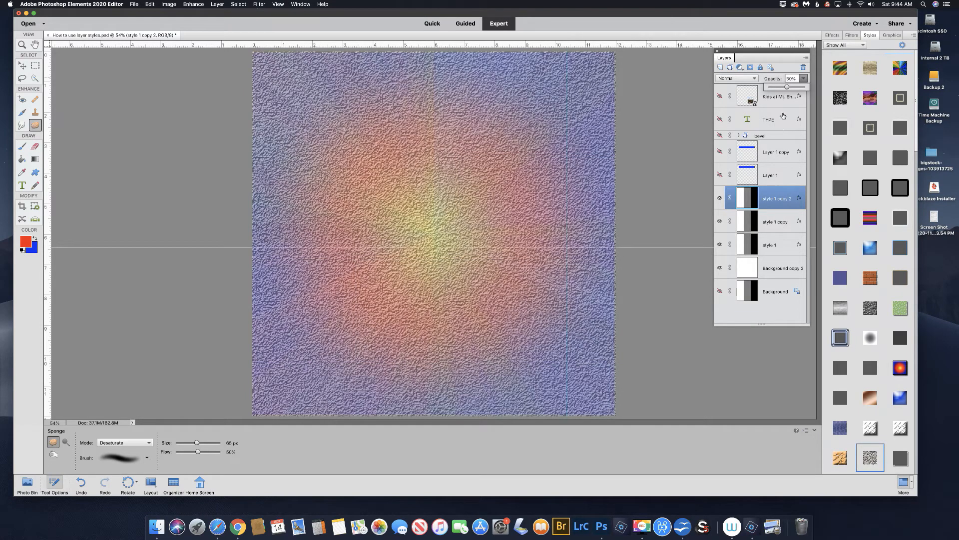
drag(787, 88, 774, 91)
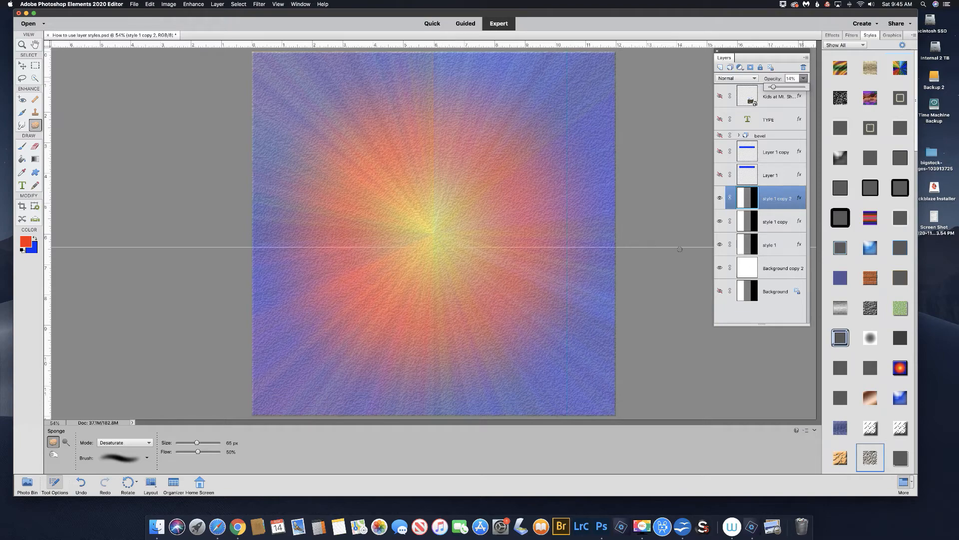
Scale the style 1 layer proportionally to 50.47%, keeping it anchored in the canvas's upper-left corner.
click(725, 248)
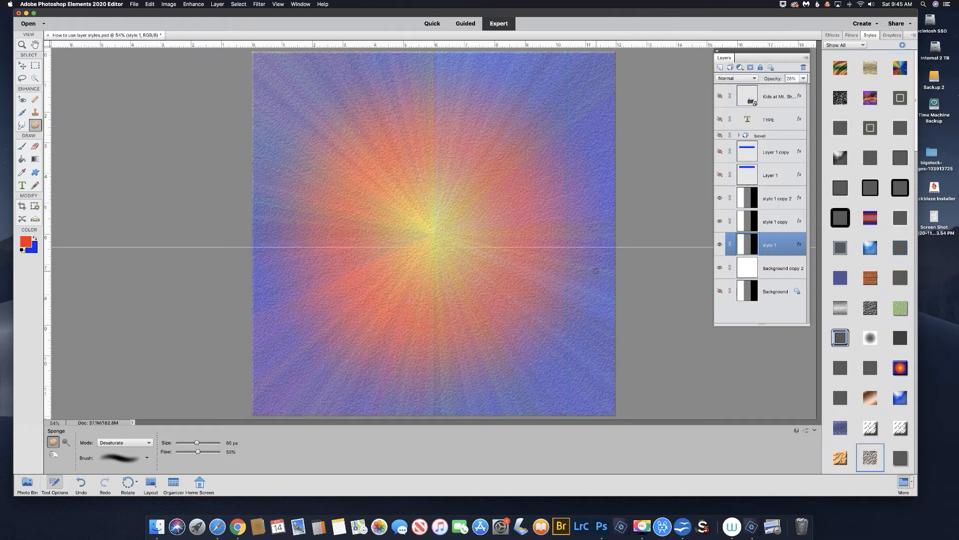
key(super+t)
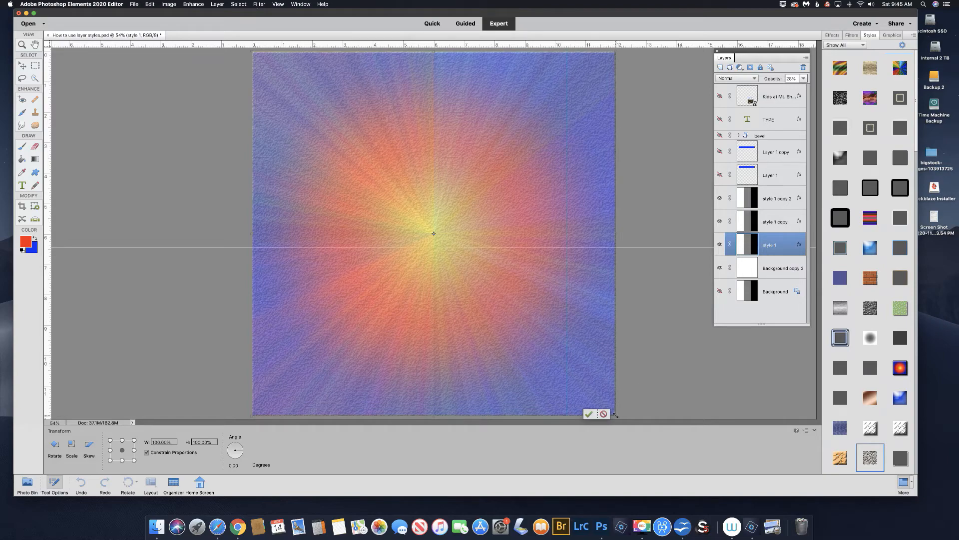
drag(560, 331, 440, 233)
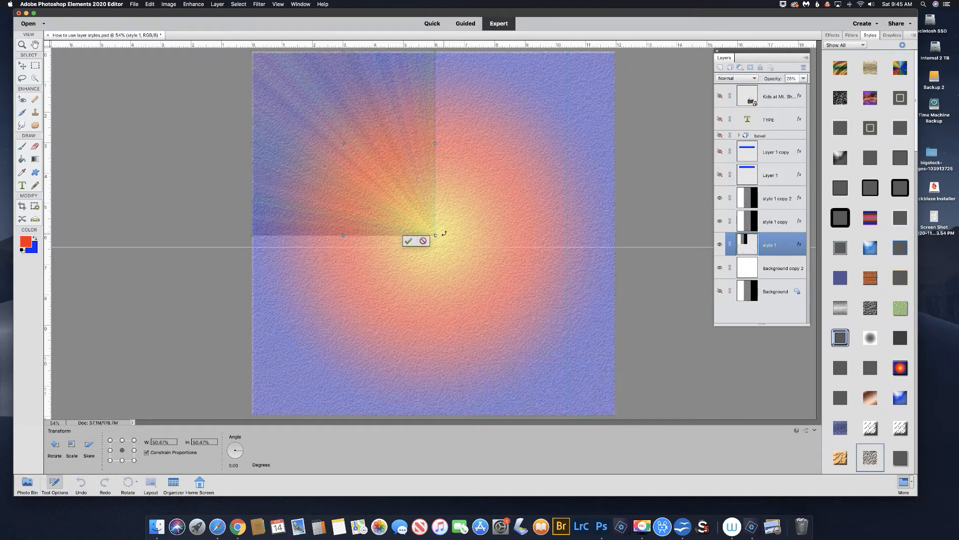
click(408, 241)
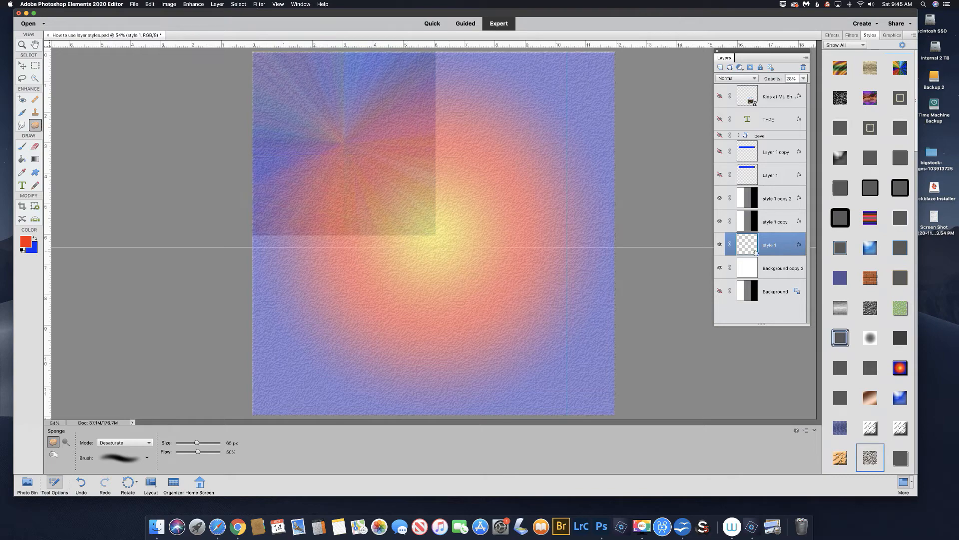
Hide the style 1 copy and style 1 copy 2 layers and set the style 1 layer's opacity to 100%.
click(720, 221)
click(720, 198)
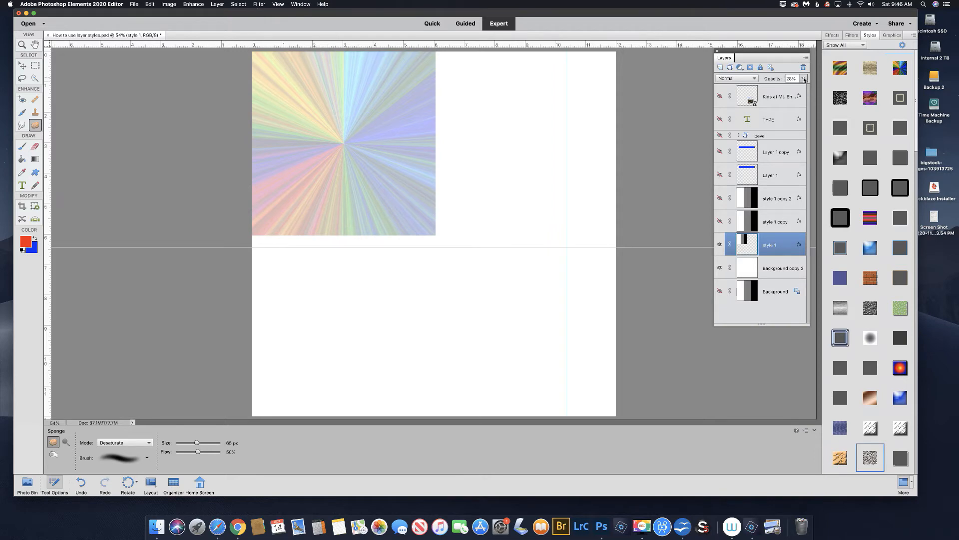
click(804, 79)
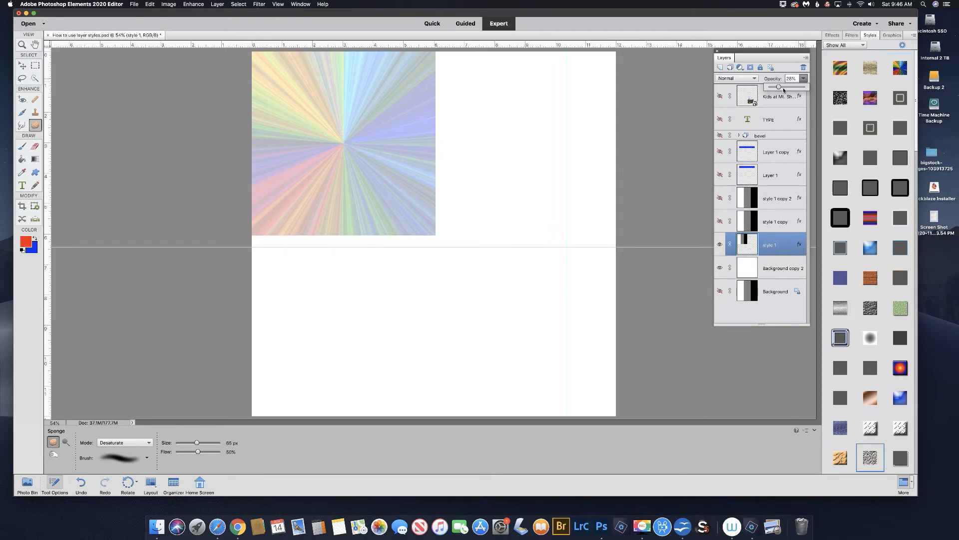
drag(779, 88, 812, 92)
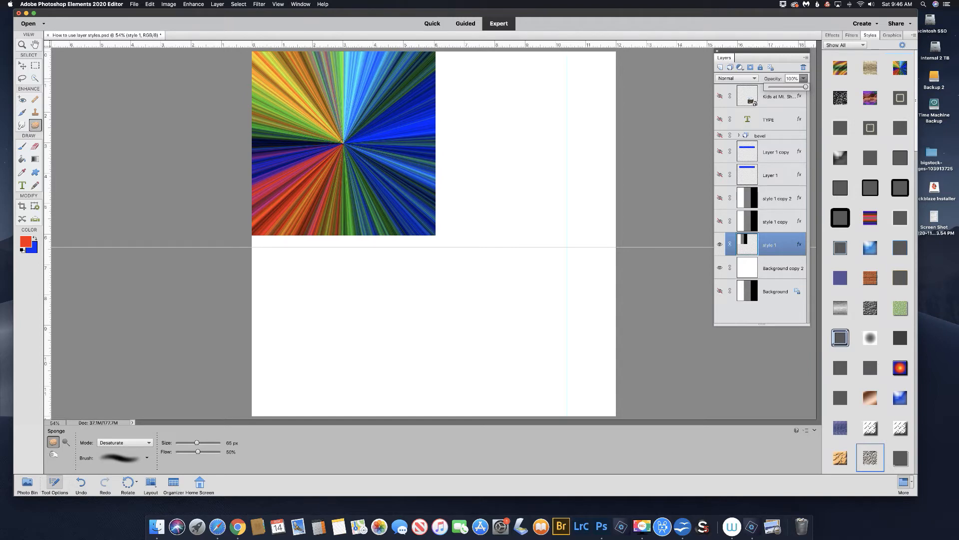
Scale the style 1 layer proportionally to 129.51%, keeping it anchored in the canvas's upper-left corner.
key(super+t)
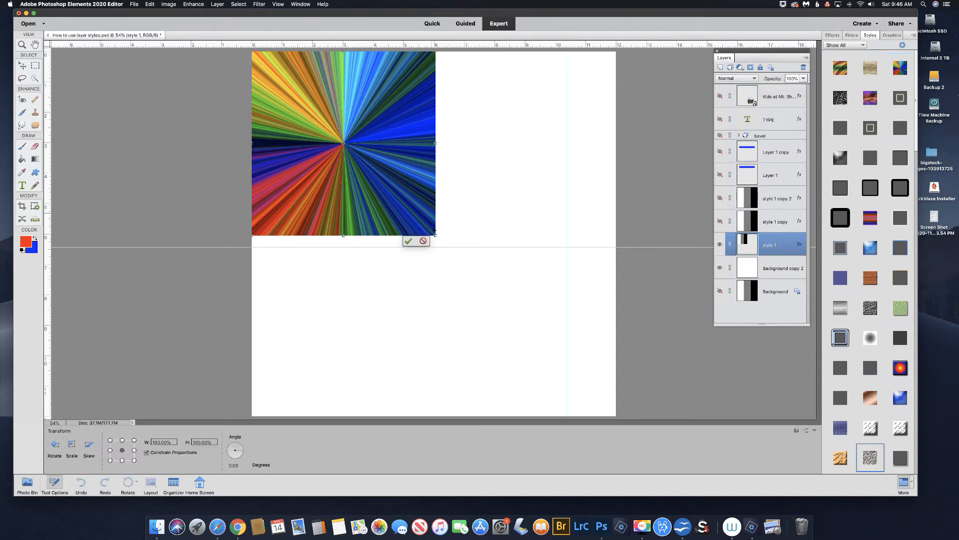
drag(436, 236, 489, 289)
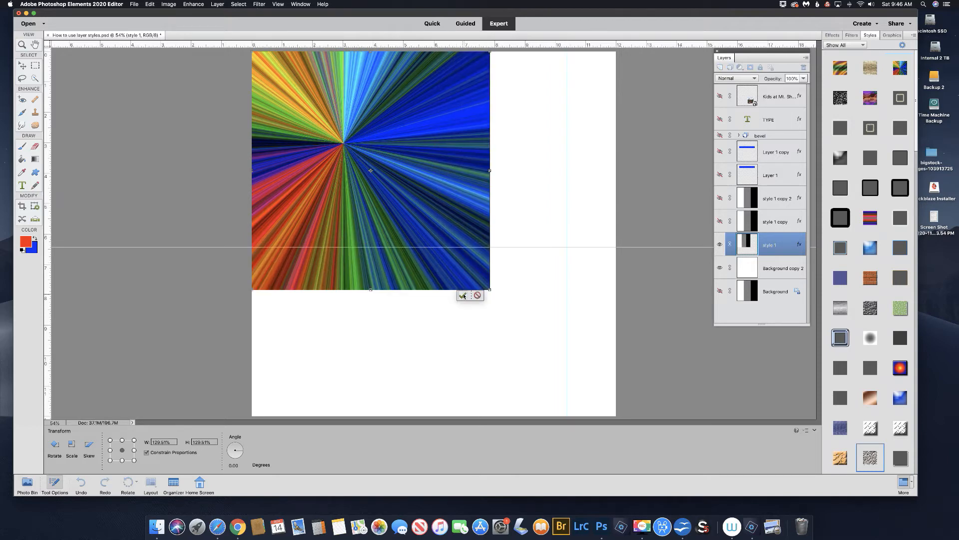
click(463, 295)
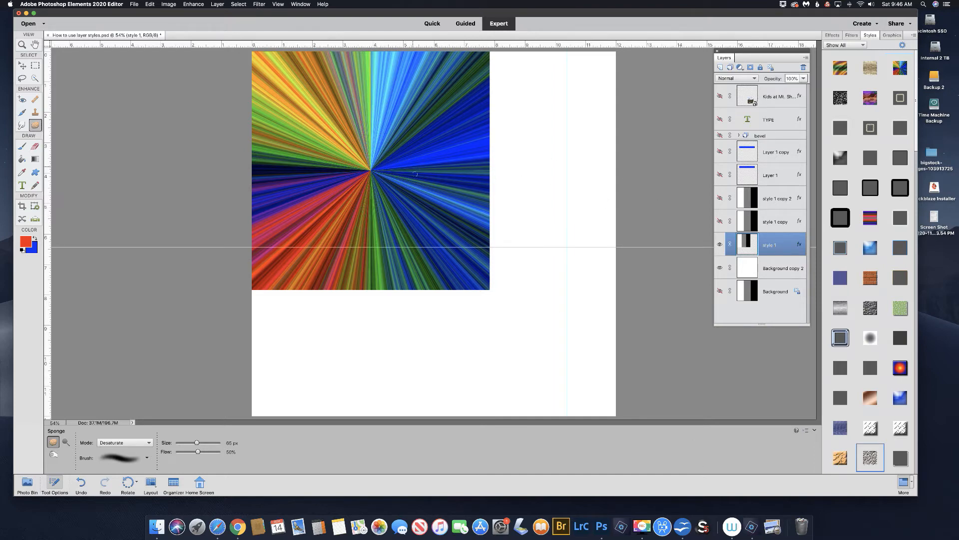
Enlarge the style 1 layer proportionally to about 225%, covering the whole canvas and extending past its upper-left corner.
key(super+t)
drag(490, 290, 619, 416)
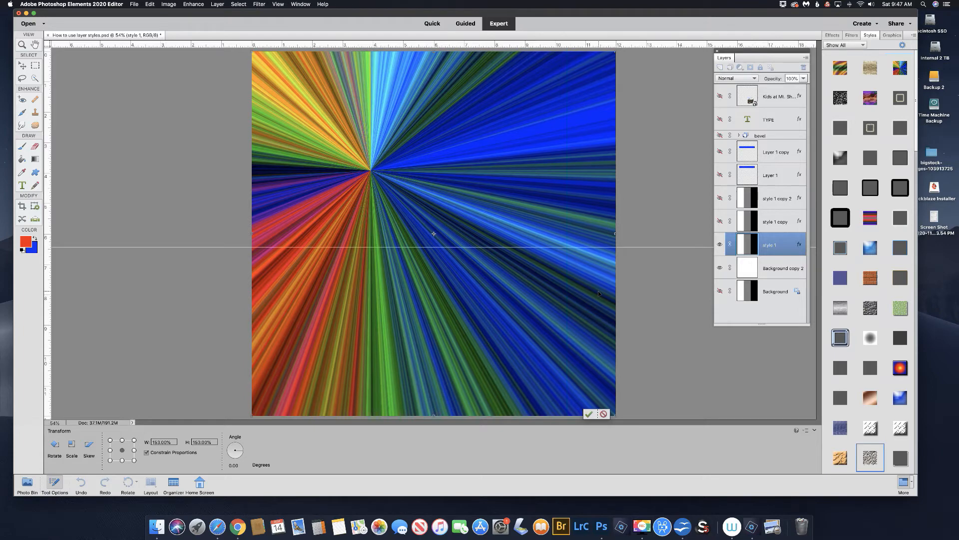
key(super+minus)
key(super+minus)
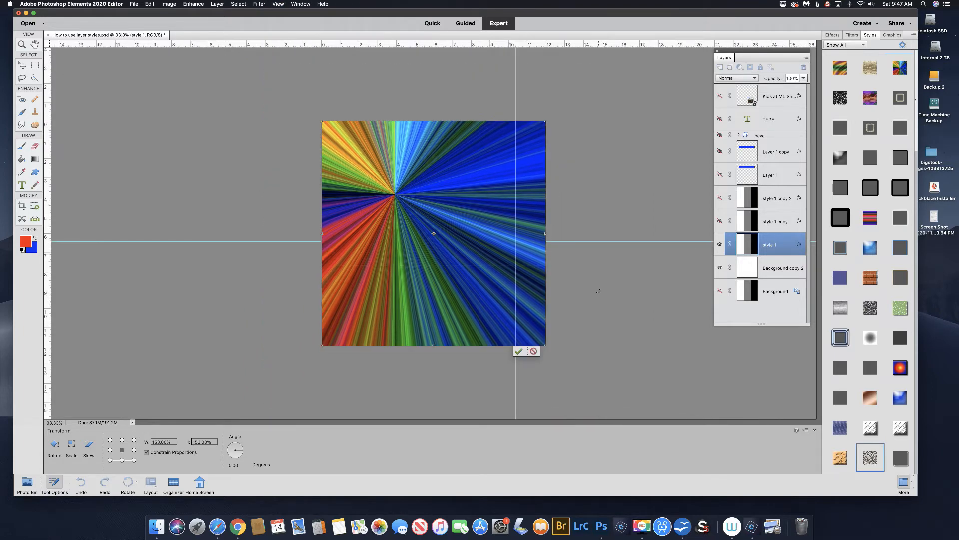
key(super+minus)
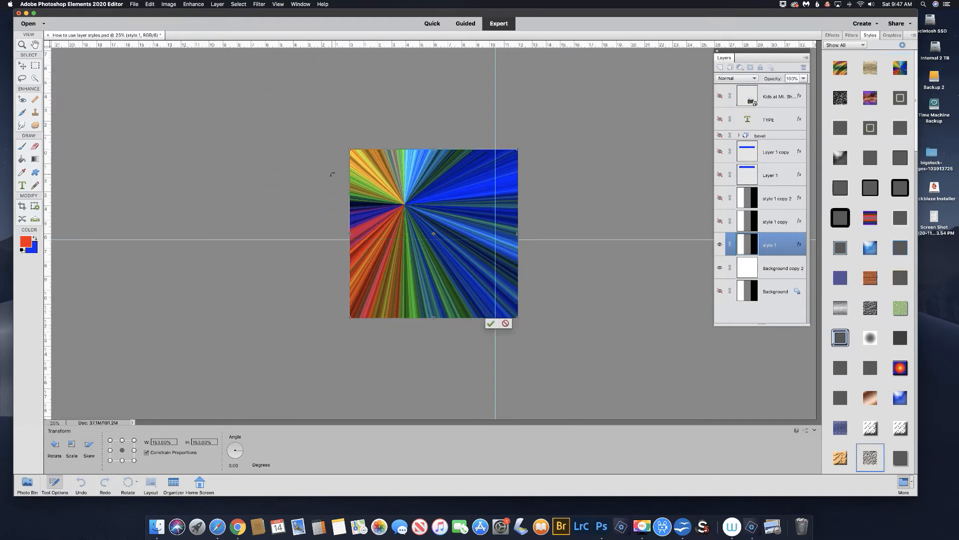
drag(350, 149, 322, 100)
drag(318, 119, 269, 70)
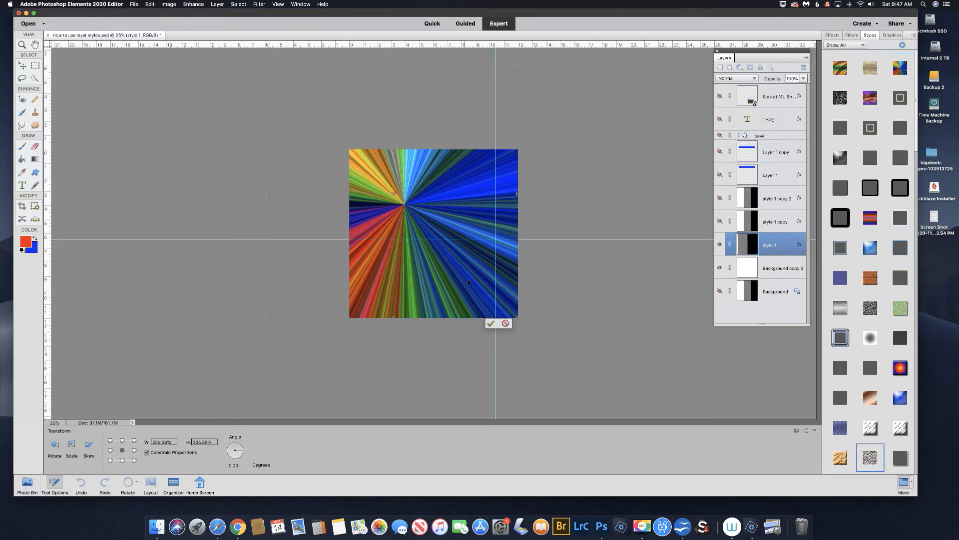
click(492, 323)
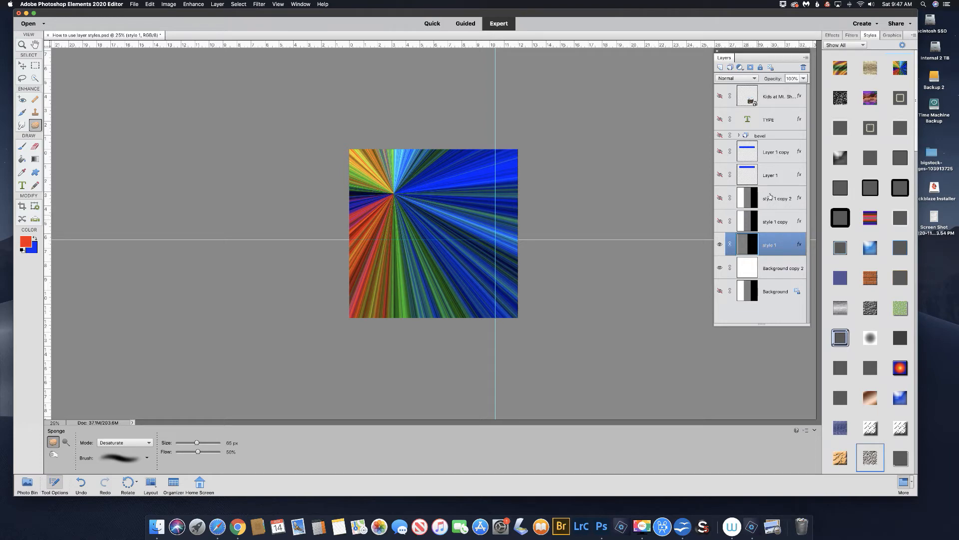
Show the style 1 copy layer and enlarge it proportionally beyond the canvas's upper-left corner to line up with style 1's center.
click(754, 220)
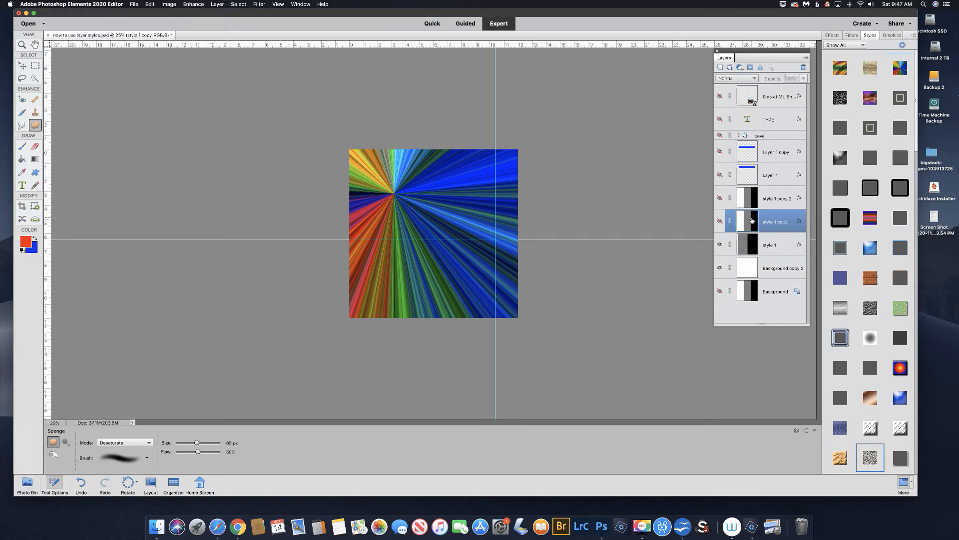
click(720, 221)
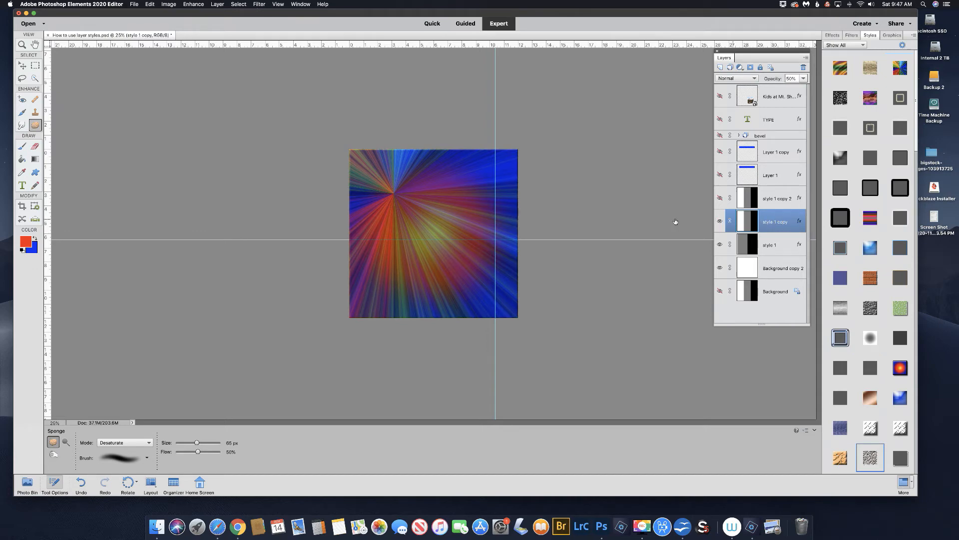
key(super+t)
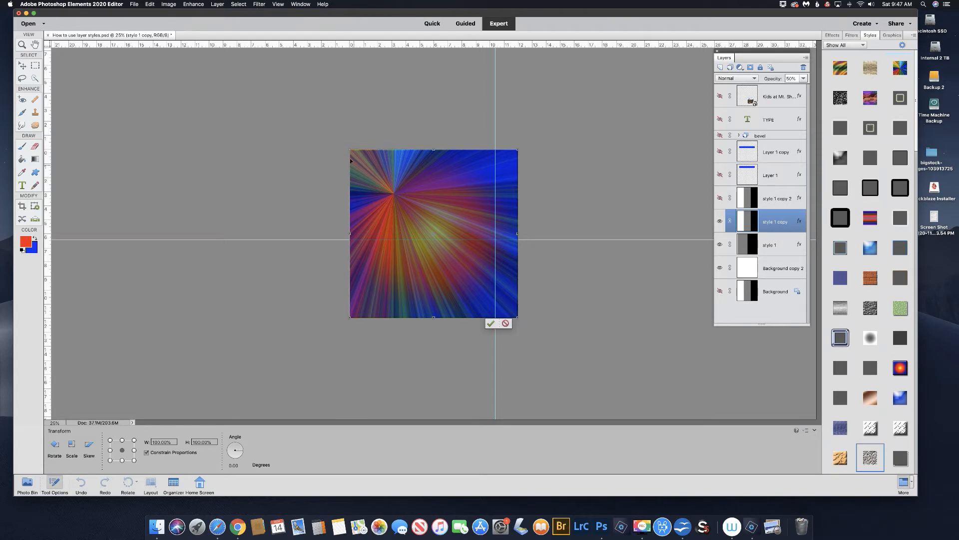
drag(346, 145, 334, 133)
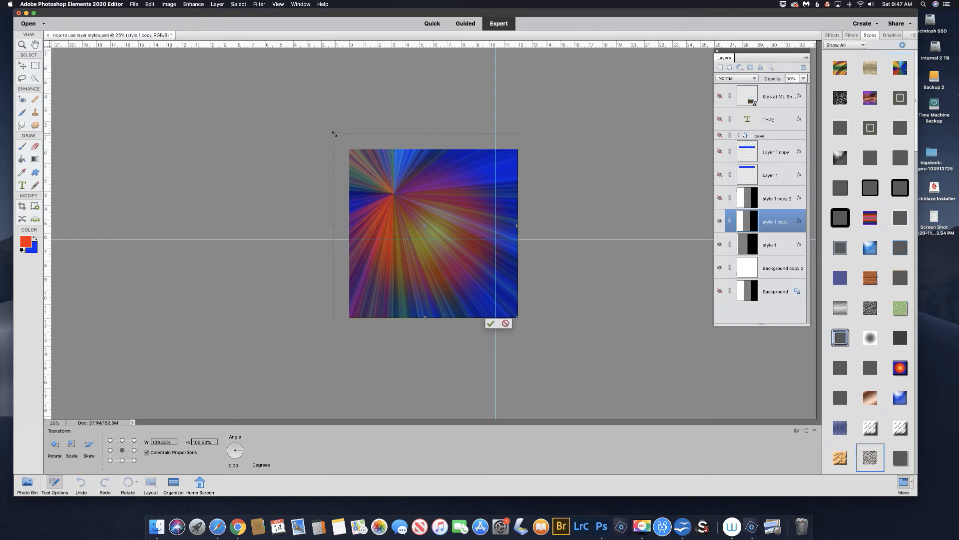
drag(333, 133, 268, 68)
click(491, 323)
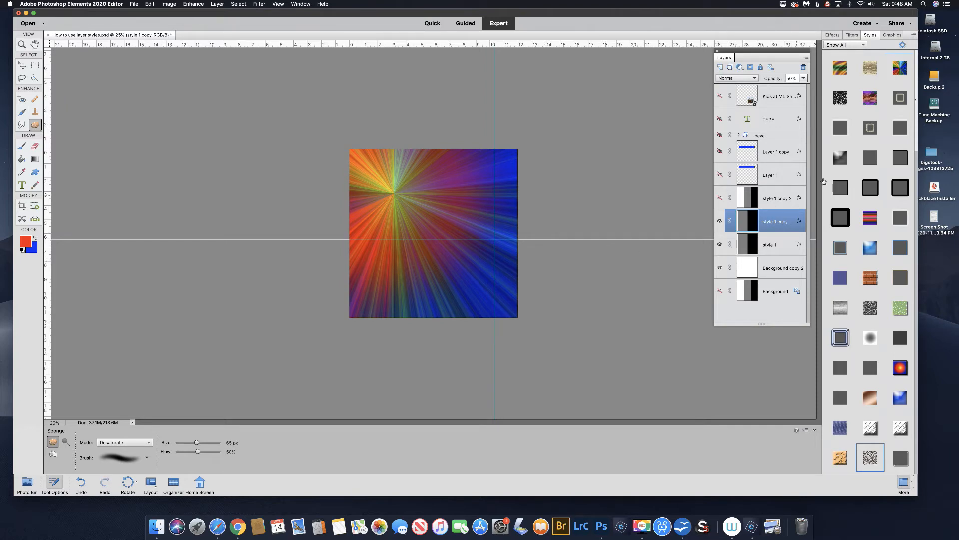
Set the style 1 layer's opacity to 50% and show the style 1 copy 2 texture layer.
click(770, 243)
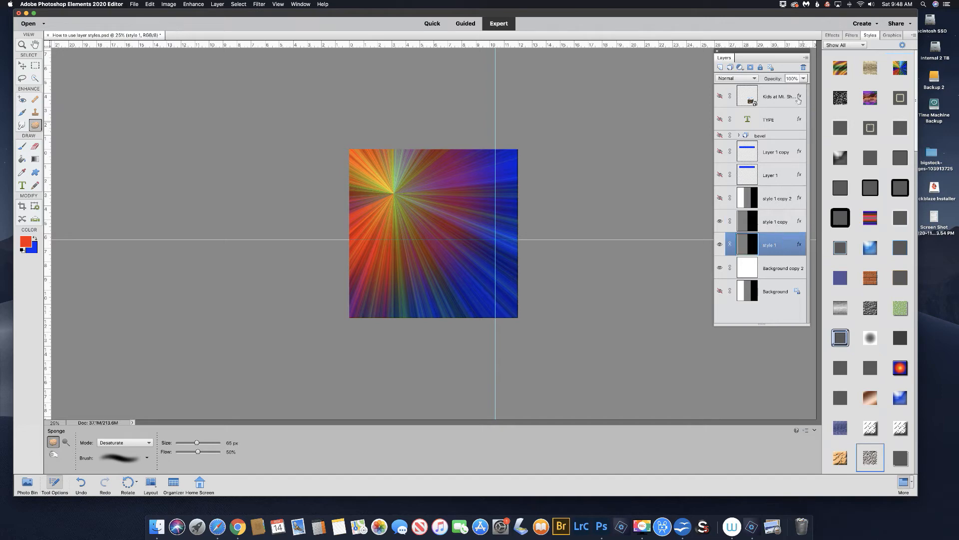
click(803, 78)
drag(803, 87, 787, 88)
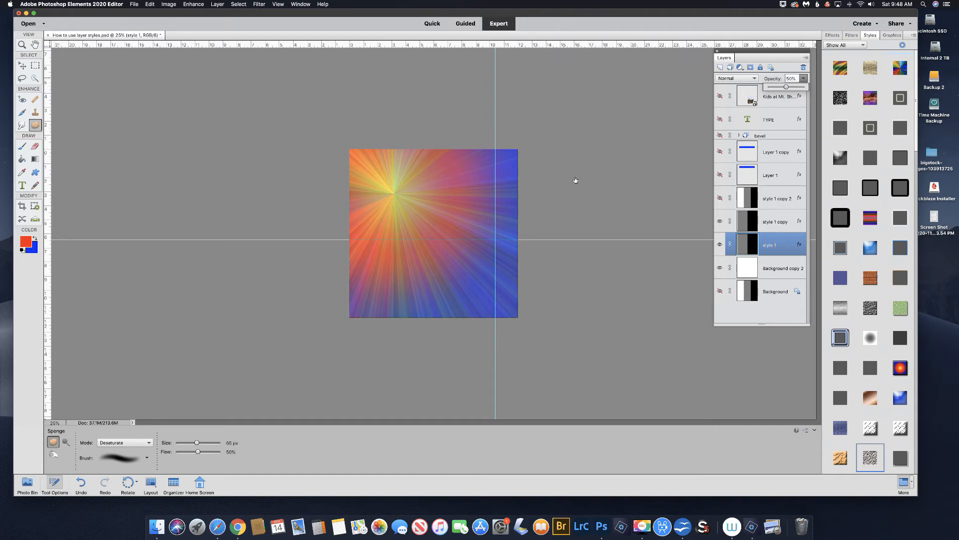
click(720, 197)
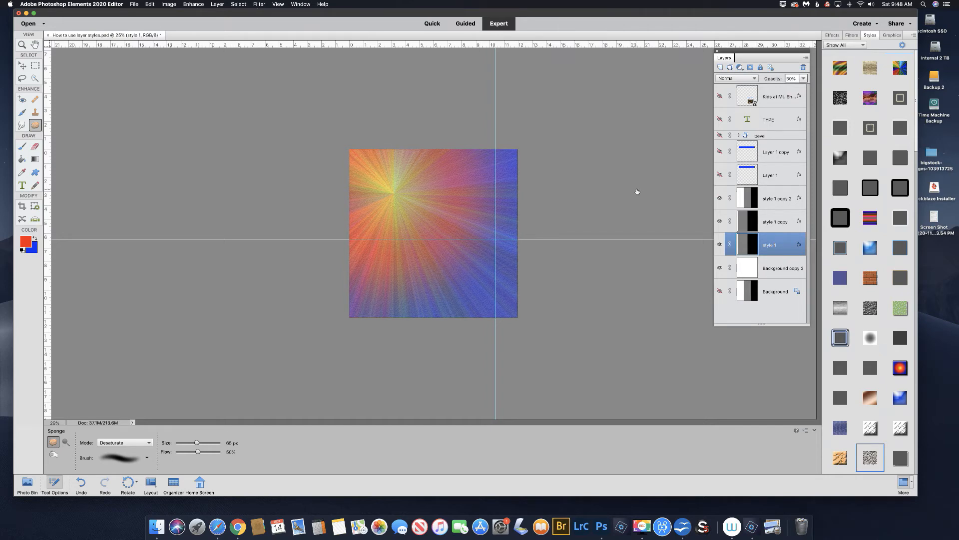
Group the style 1, style 1 copy and style 1 copy 2 layers and set the group's opacity to 59%.
click(768, 204)
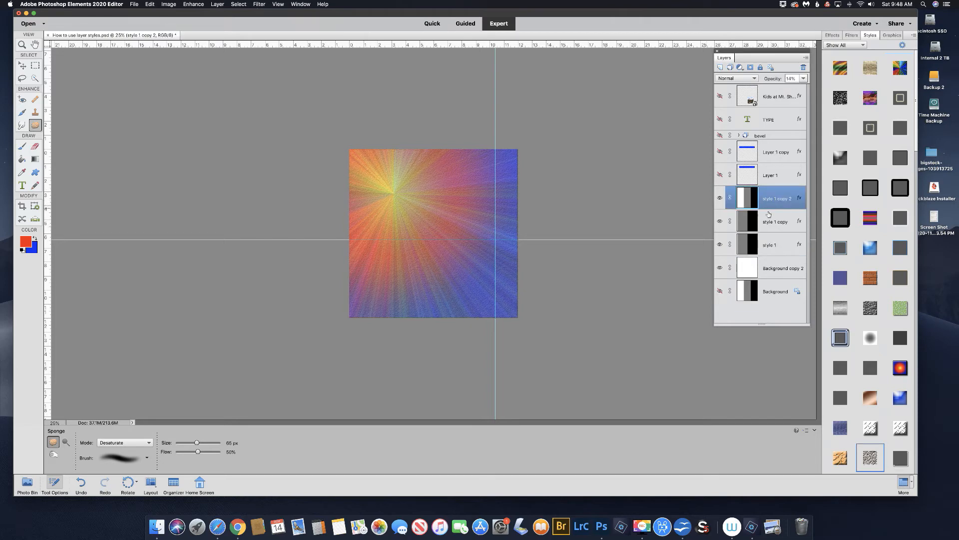
shift+click(769, 220)
shift+click(769, 243)
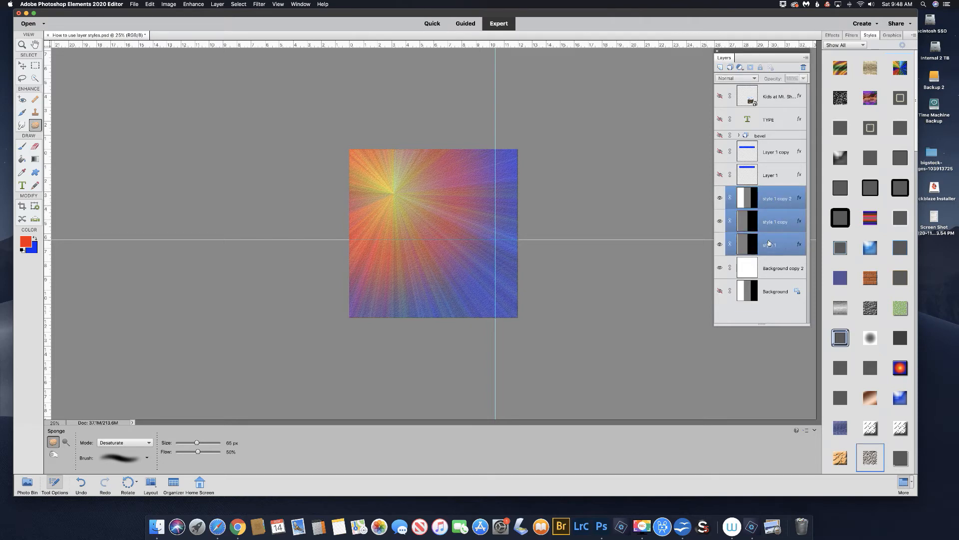
click(731, 68)
click(804, 79)
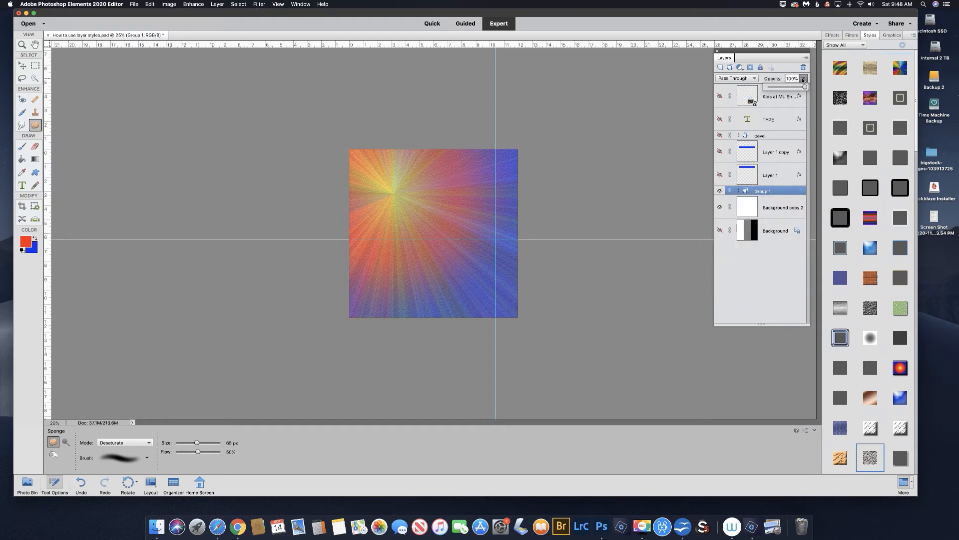
drag(805, 87, 791, 88)
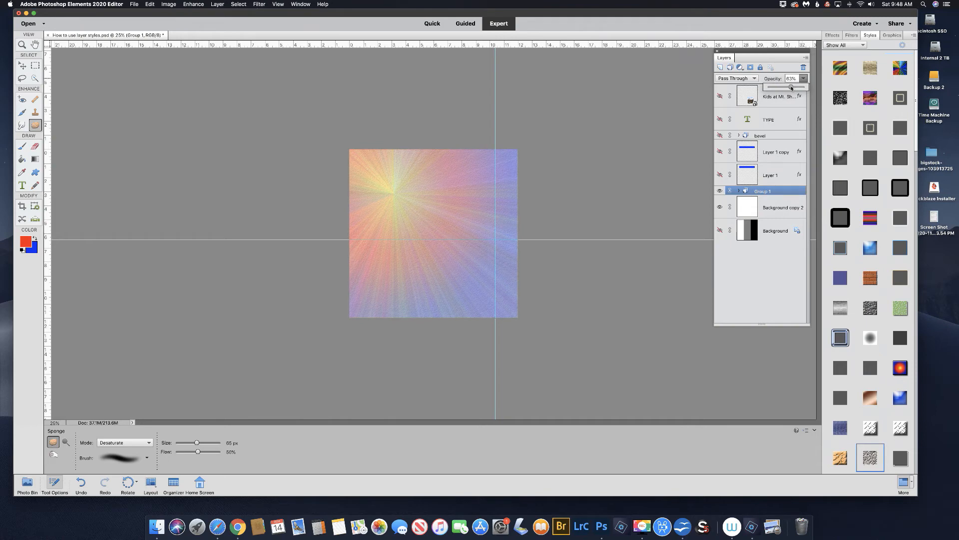
drag(792, 88, 789, 87)
Show the Kids at Mt. photo layer and move the photo to the upper-left part of the canvas.
click(720, 96)
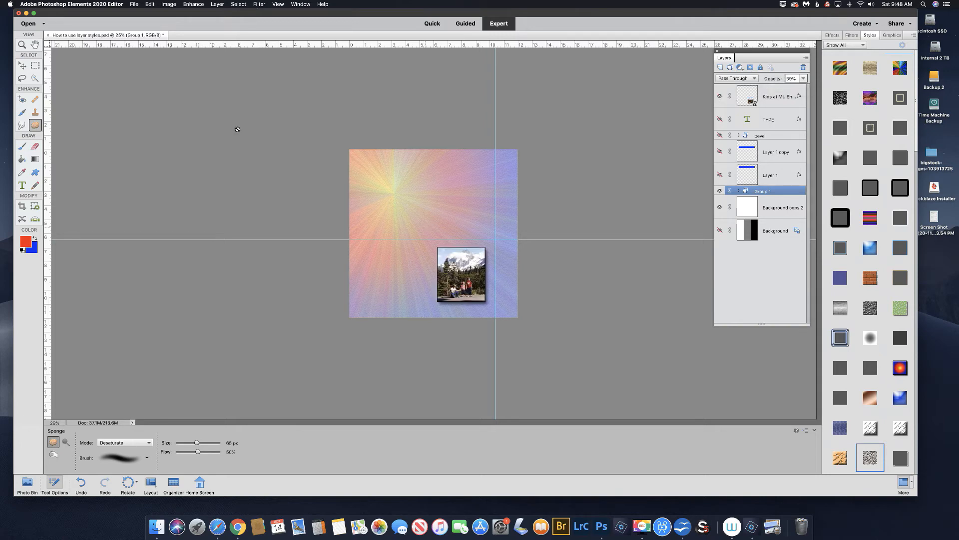
click(22, 65)
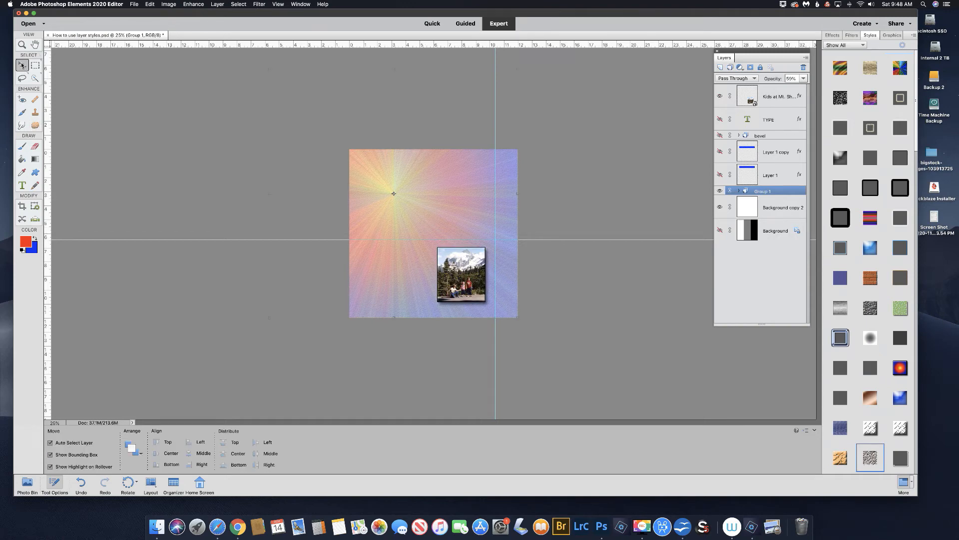
drag(461, 267, 404, 199)
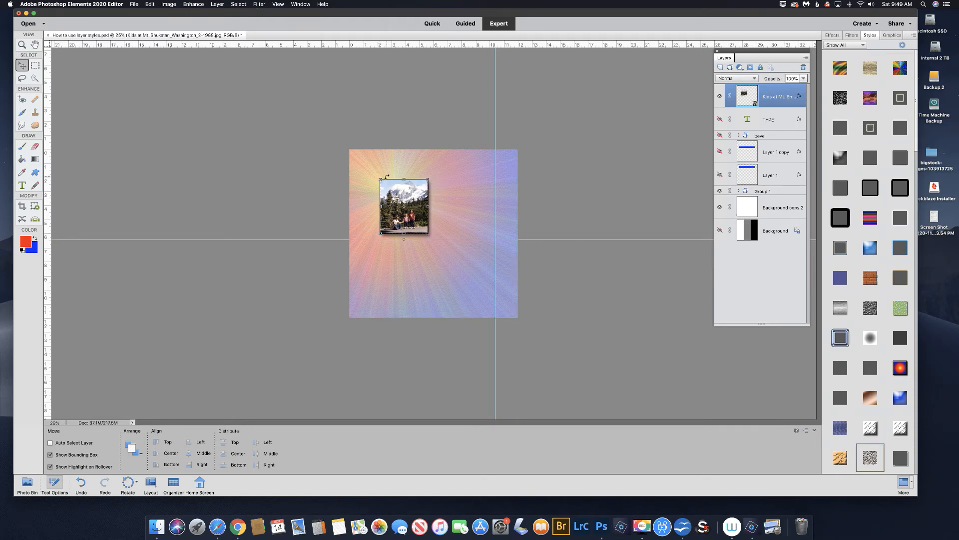
Rotate the mountain photo about 8 degrees counterclockwise.
key(super+equal)
key(super+equal)
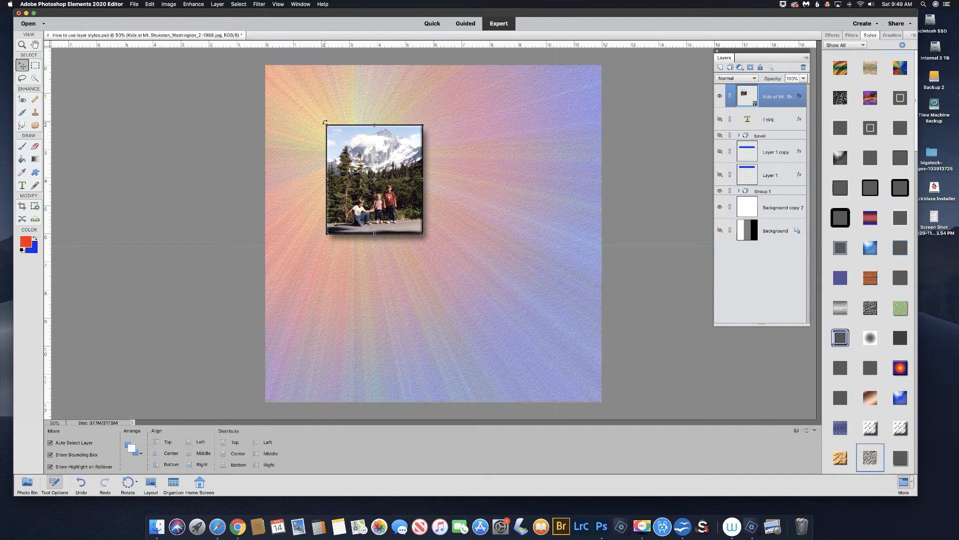
drag(325, 122, 313, 124)
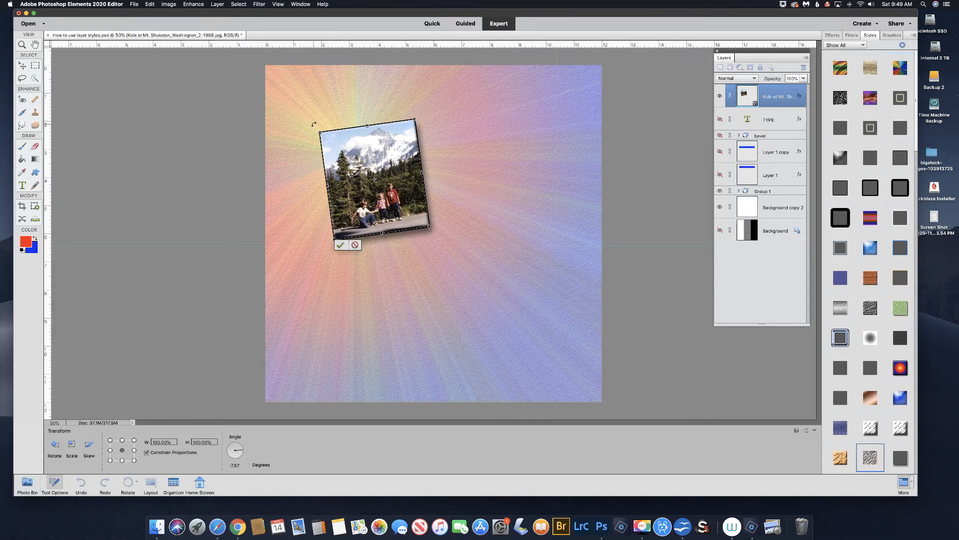
click(342, 245)
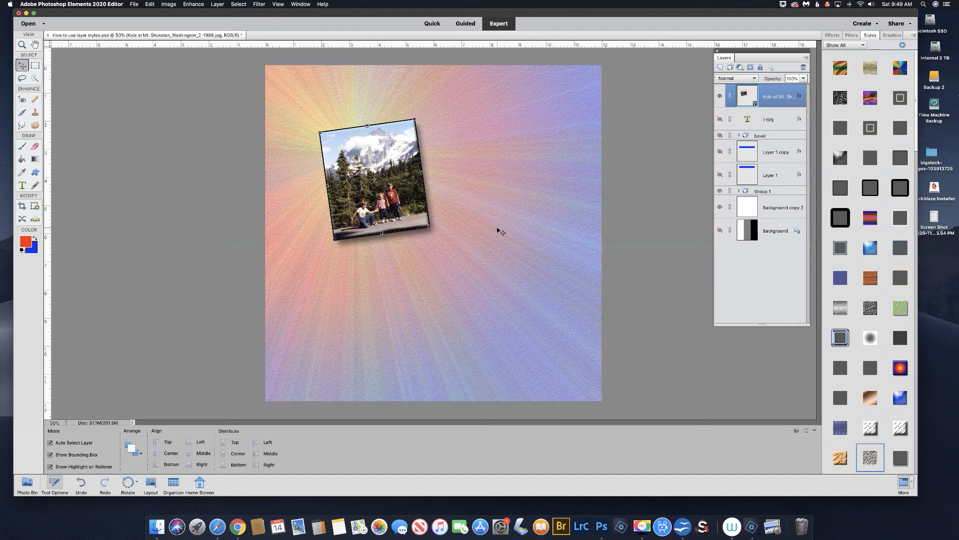
Replace the hidden TYPE layer's text with "Family Hike" and move the text to the right of the photo.
click(719, 120)
click(733, 128)
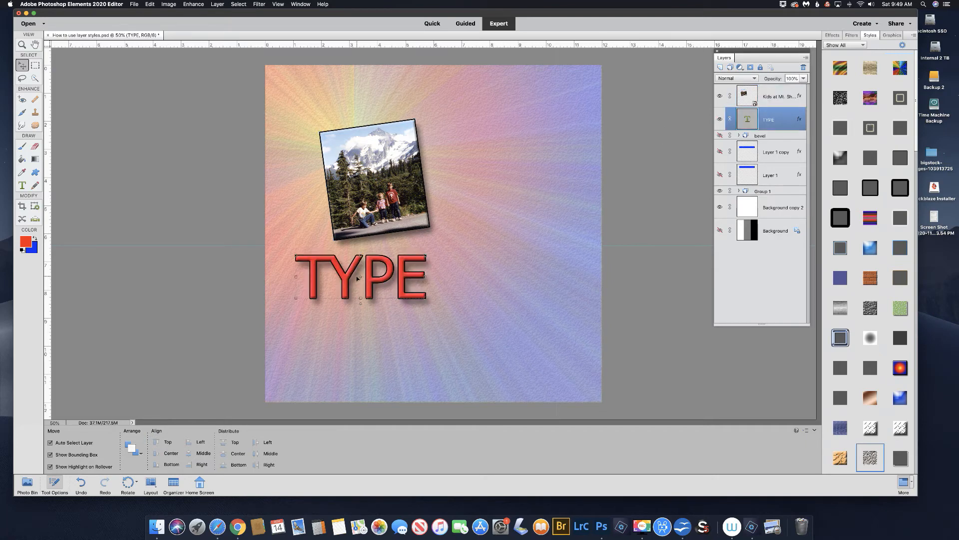
click(23, 185)
drag(421, 273, 310, 273)
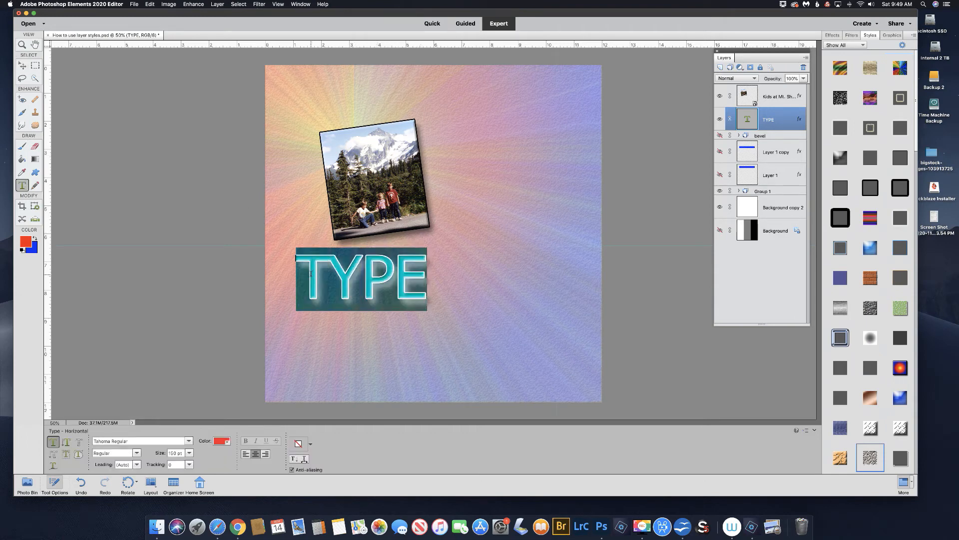
click(311, 273)
text(Fam)
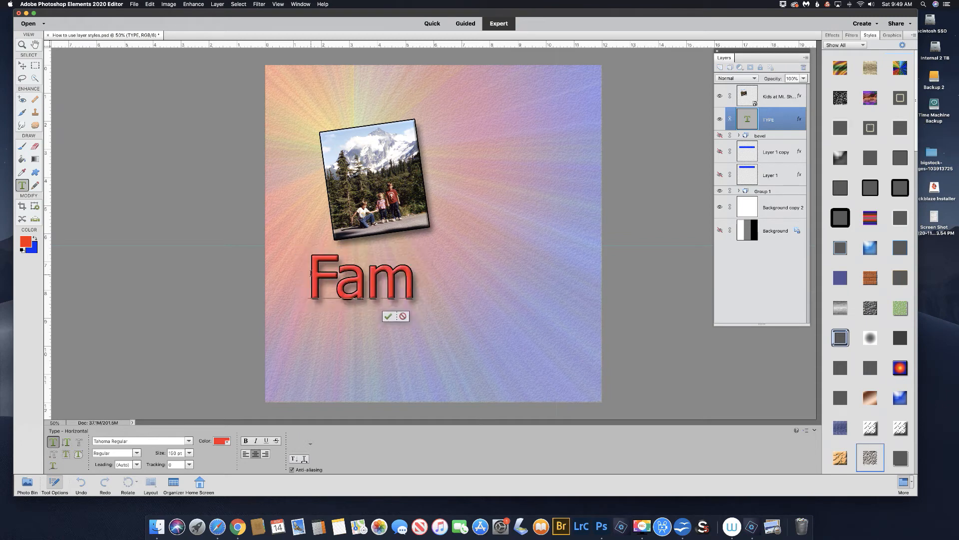
text(ily Hike)
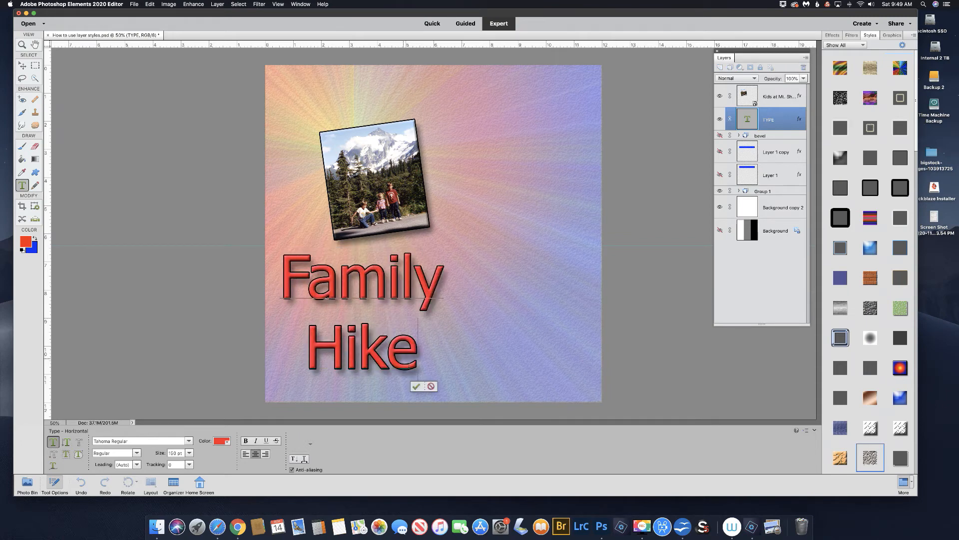
click(417, 386)
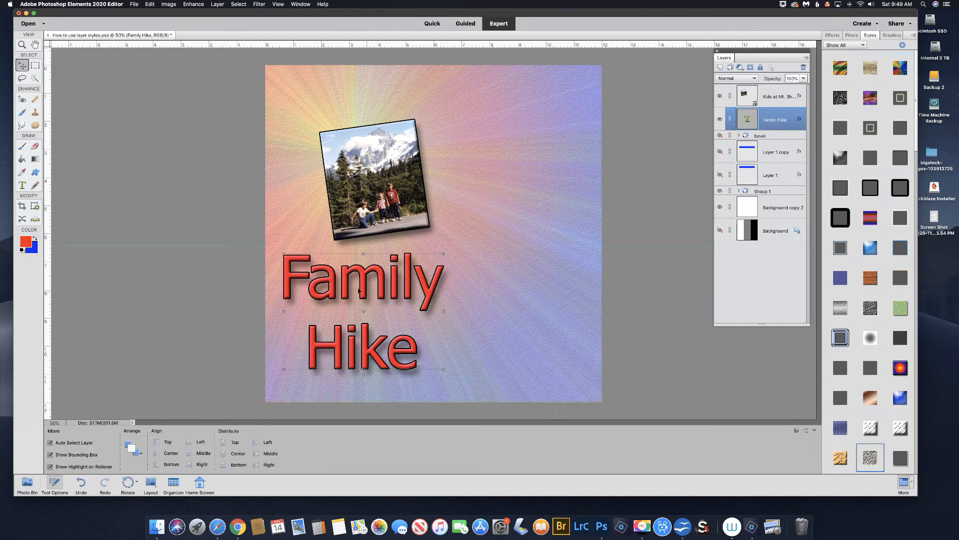
drag(346, 289, 475, 148)
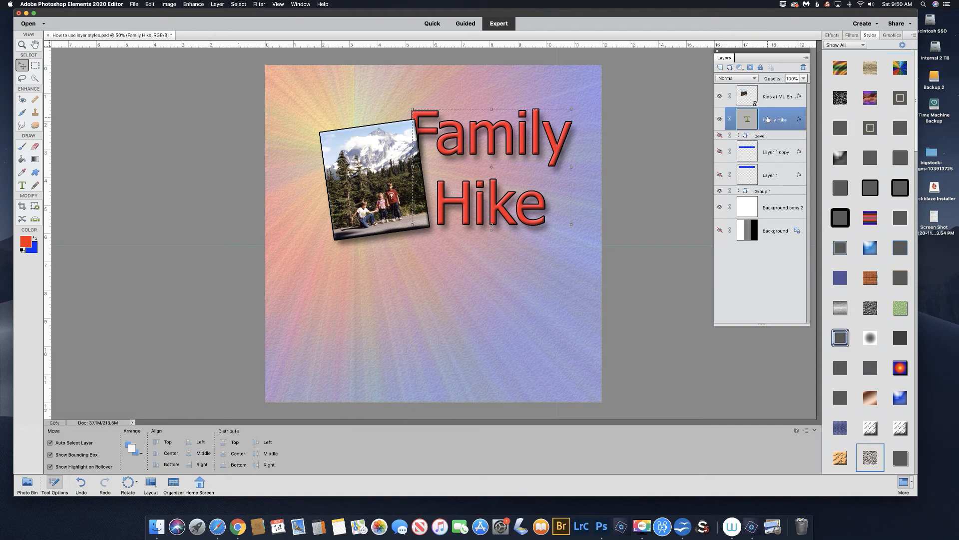
Move the Family Hike text layer above the Kids at Mt. photo layer.
drag(768, 119, 767, 97)
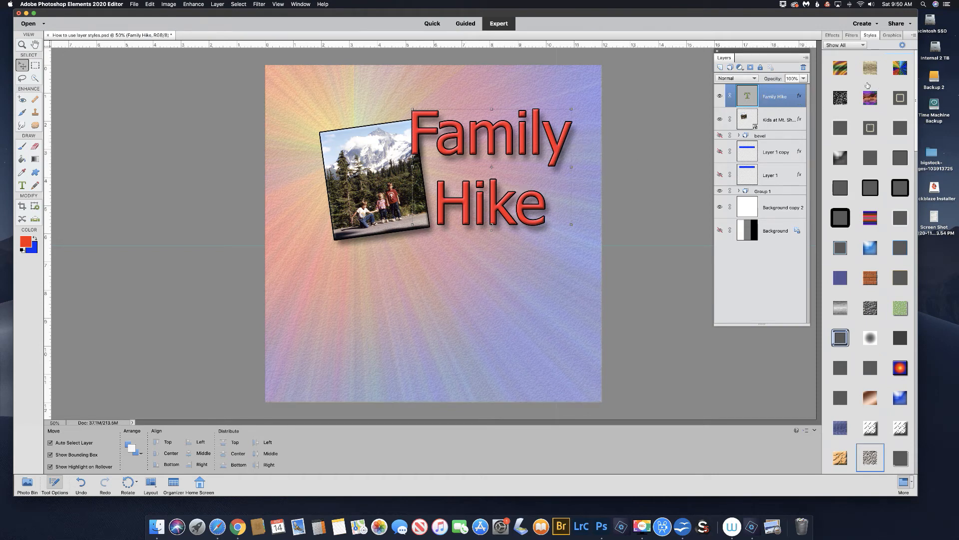
Try the Angled Spectrum style on the Family Hike text with a trial move and enlargement, and undo the style.
click(900, 70)
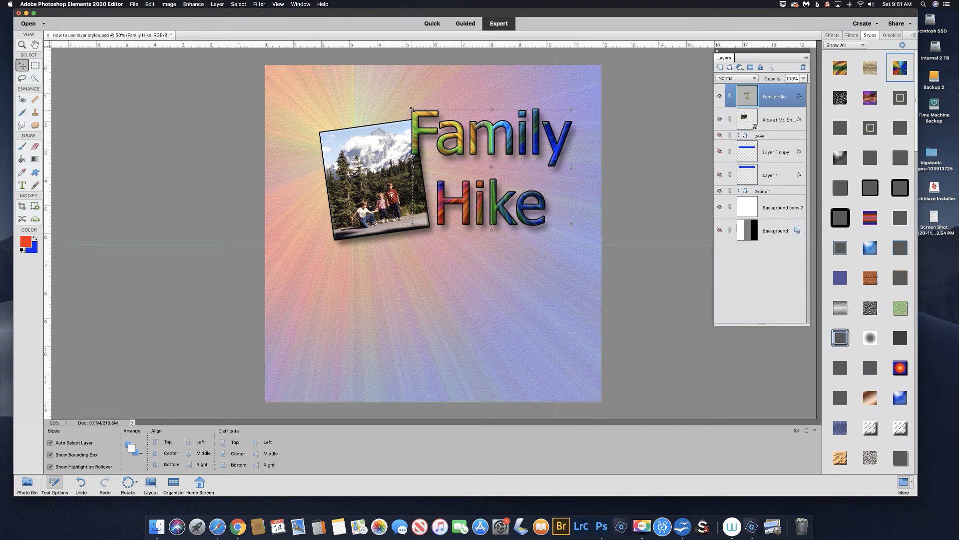
drag(413, 109, 384, 85)
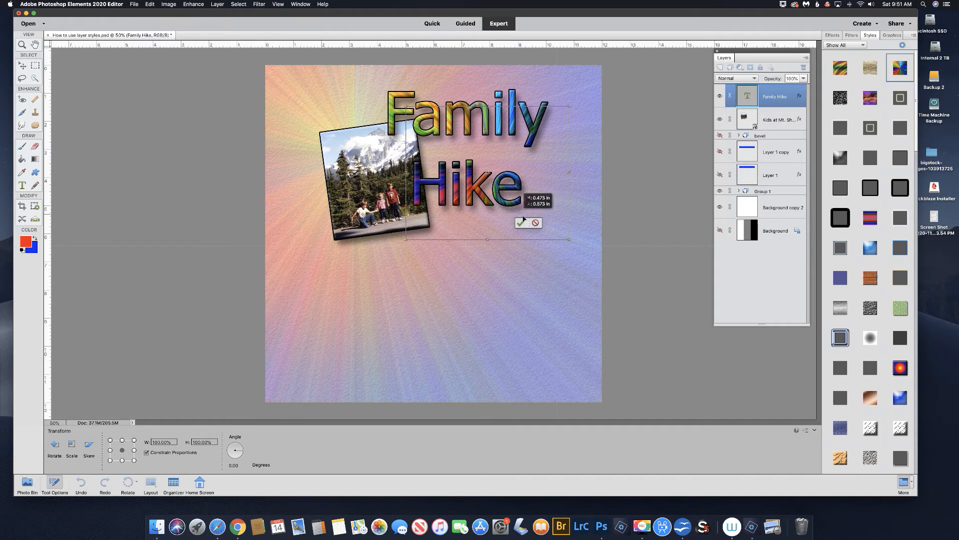
drag(524, 200, 552, 228)
drag(577, 114, 621, 96)
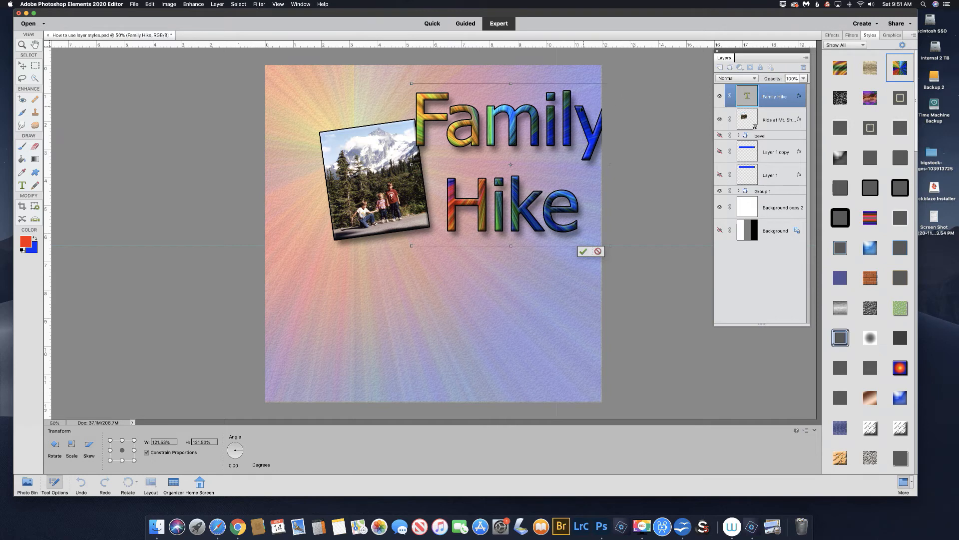
click(598, 251)
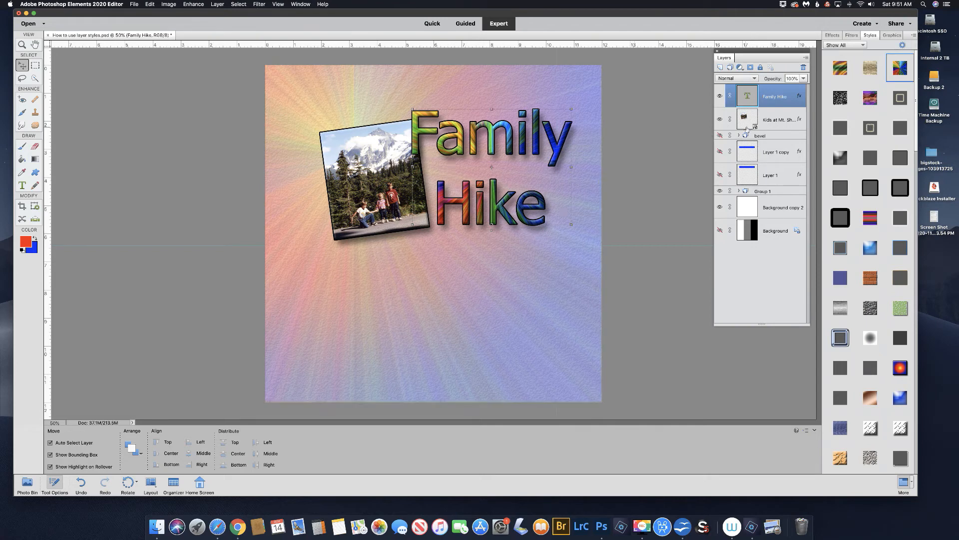
key(super+z)
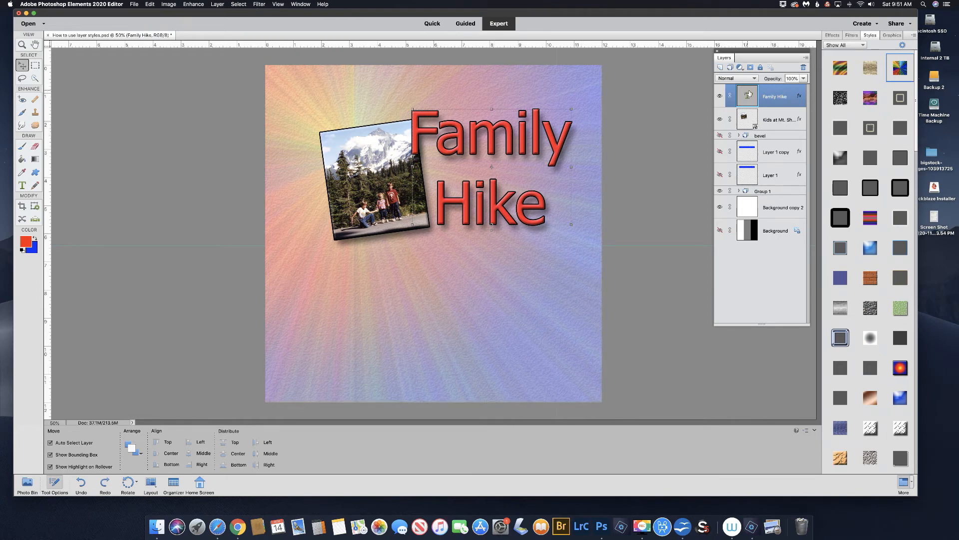
Add a new layer above the text and fill a rectangular selection covering the Family Hike title with white.
click(720, 67)
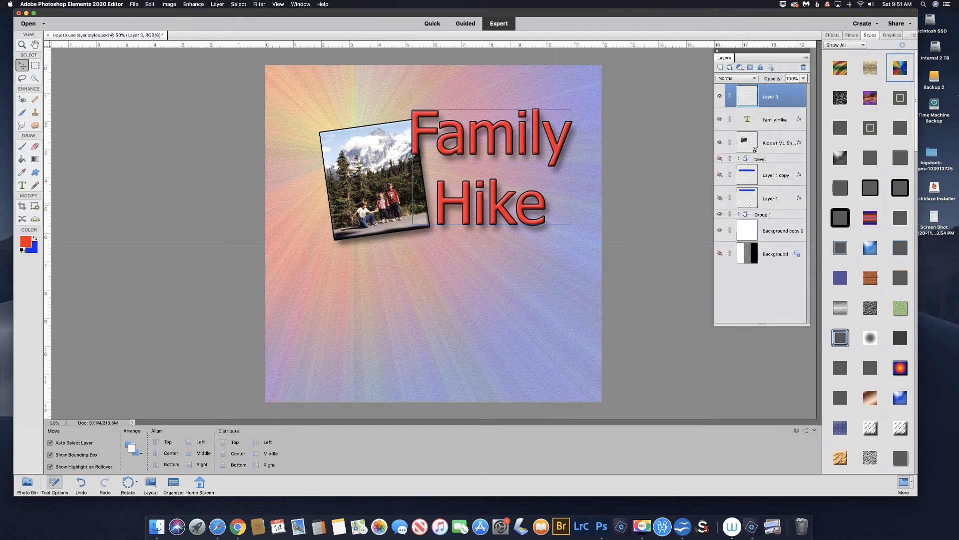
click(36, 66)
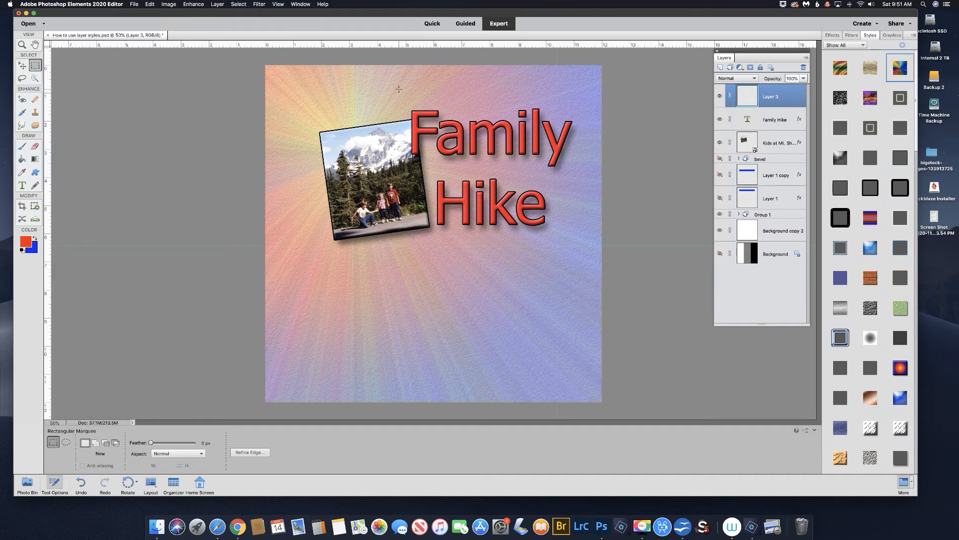
drag(504, 210, 583, 253)
key(shift+BackSpace)
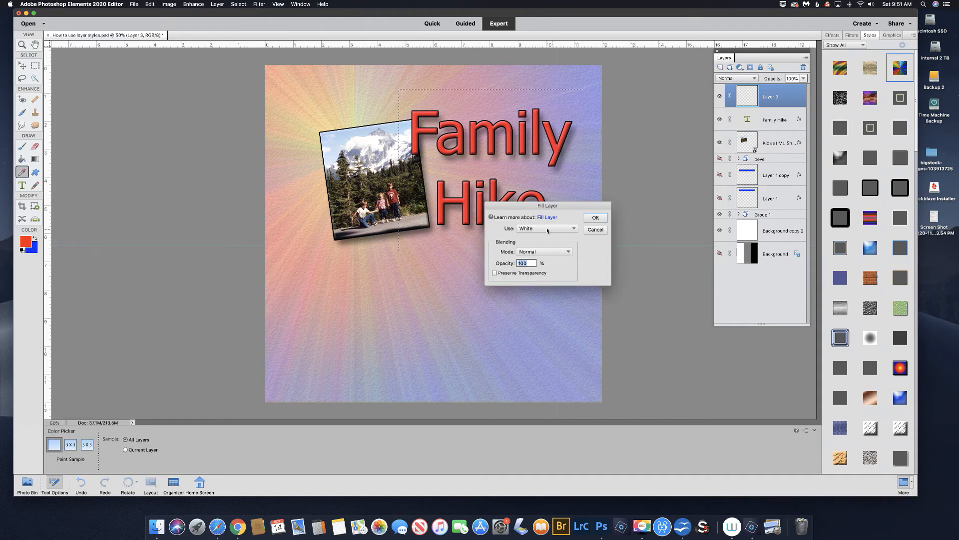
click(595, 218)
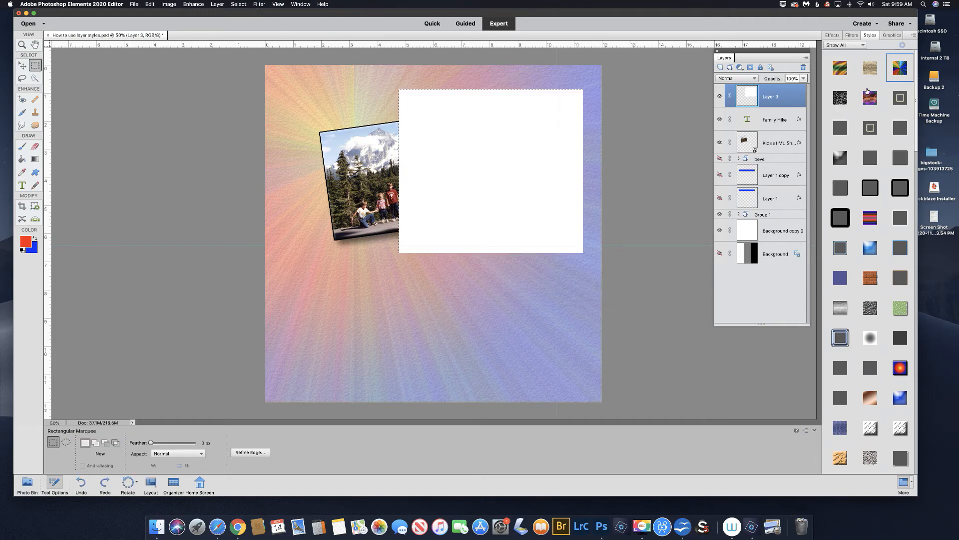
Apply the Angled Spectrum style to the white rectangle, deselect it and clip its layer to the Family Hike text.
click(899, 68)
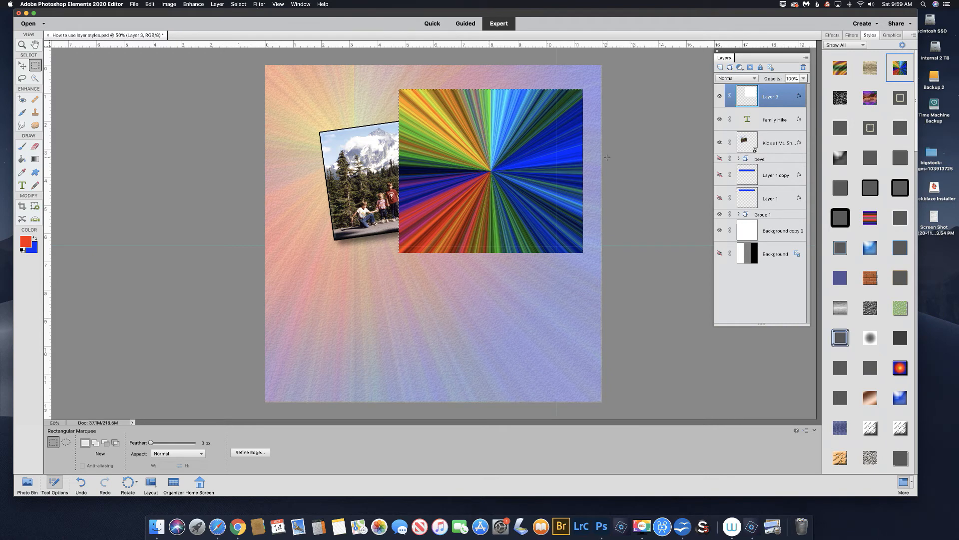
key(super+d)
alt+click(770, 107)
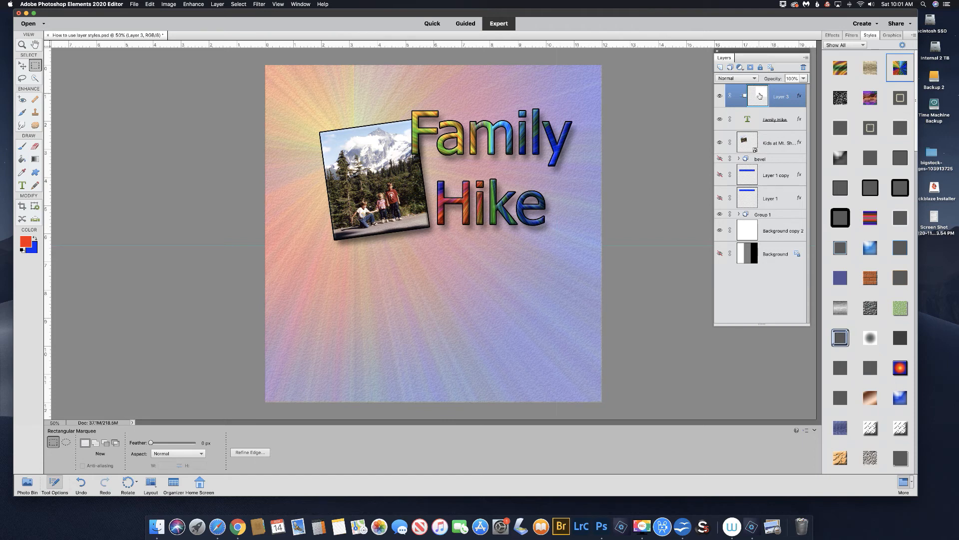
Enlarge the clipped Layer 3 to about 171% toward the upper left and stretch it slightly wider past the canvas edge.
key(super+t)
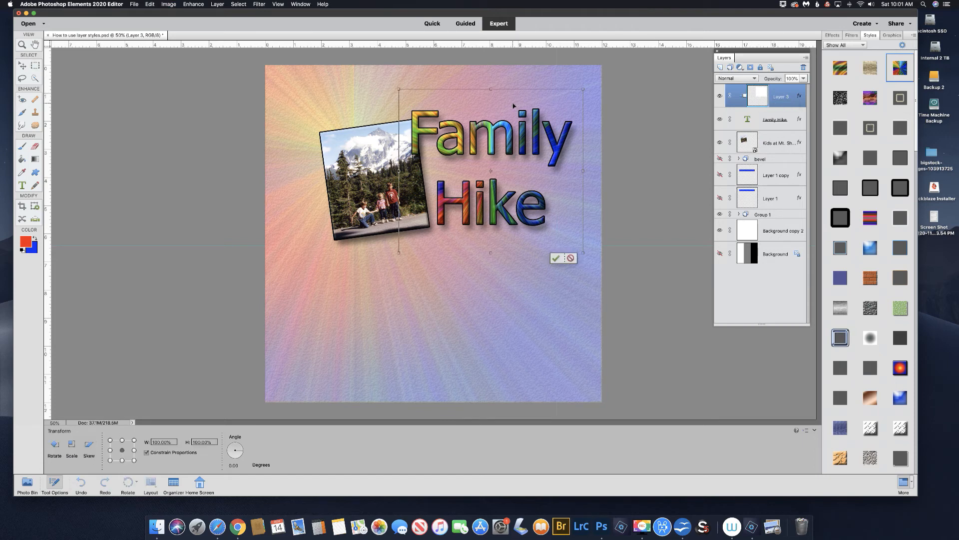
key(super+minus)
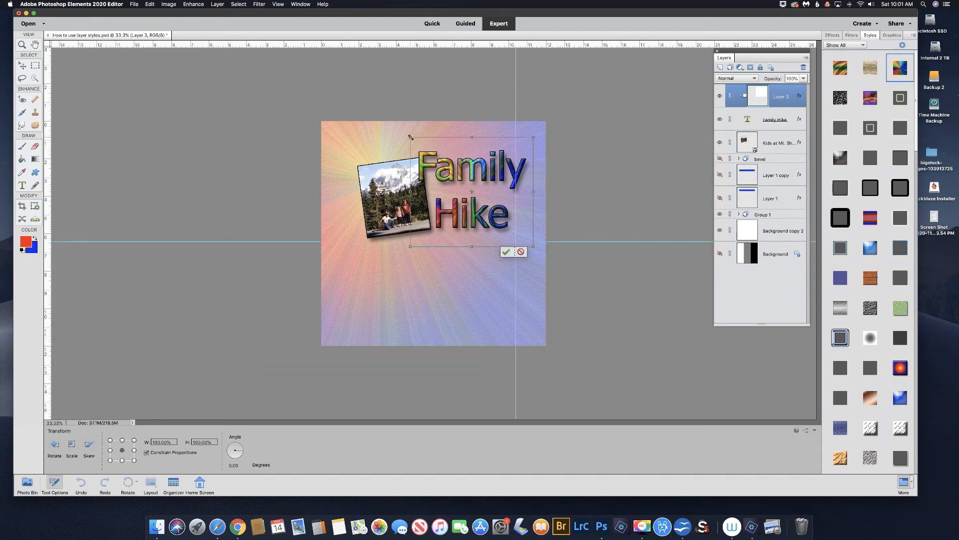
drag(410, 136, 325, 60)
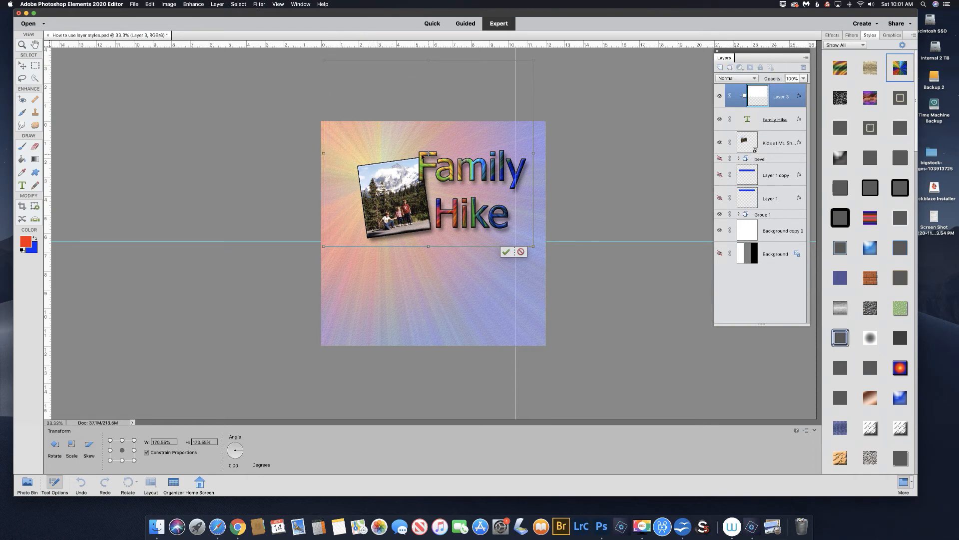
drag(324, 154, 308, 153)
click(506, 252)
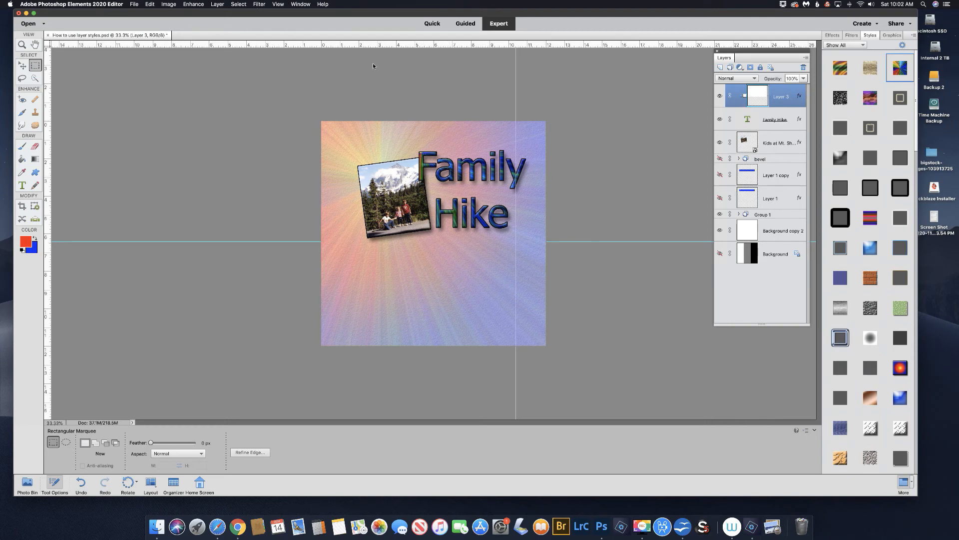
Rotate the clipped, still unsimplified Layer 3 about 179 degrees.
key(super+t)
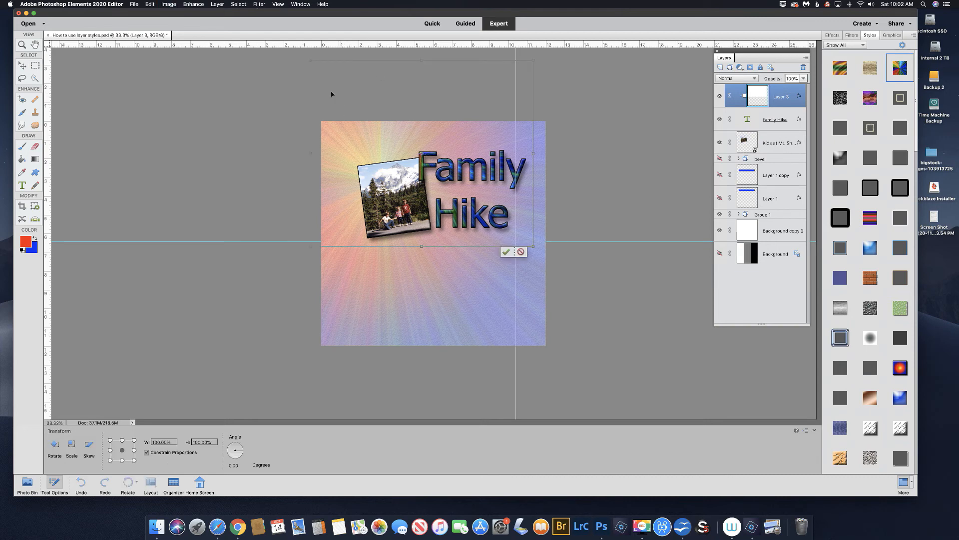
drag(303, 59, 521, 241)
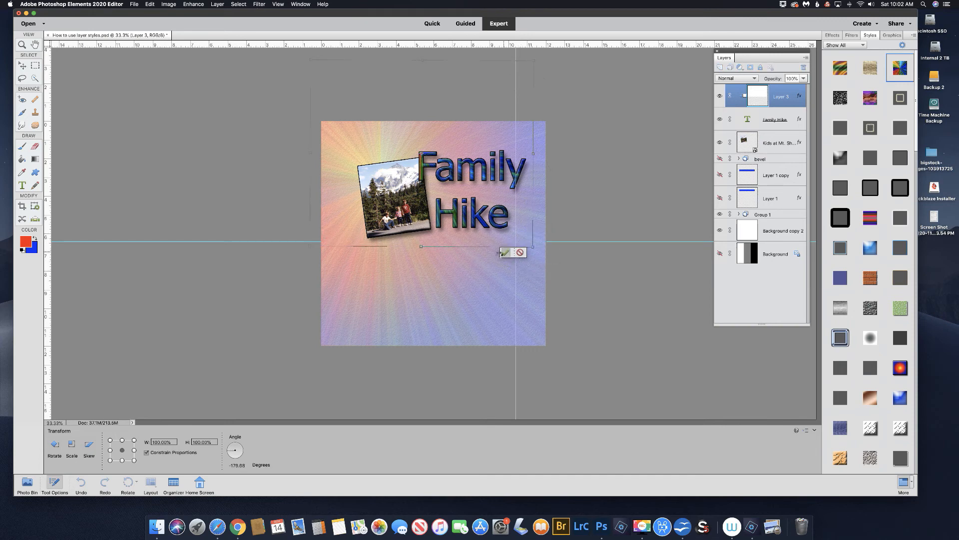
click(504, 254)
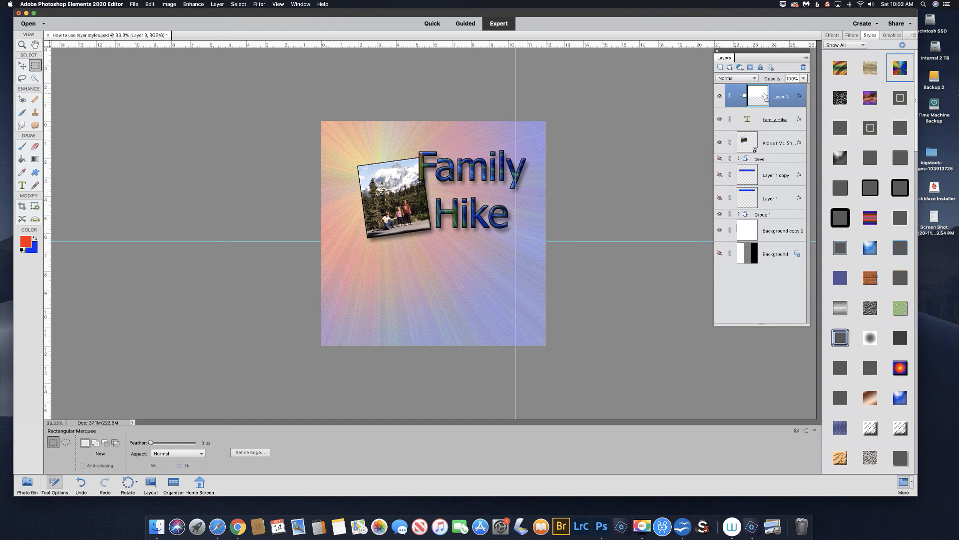
Duplicate Layer 3 and clip the copy to the Family Hike text.
key(super+j)
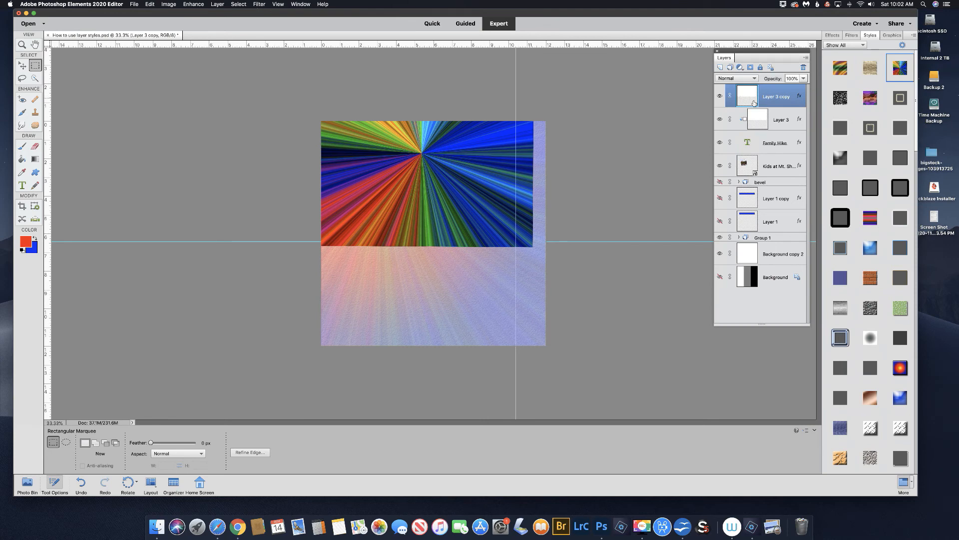
drag(784, 121, 780, 106)
drag(779, 106, 779, 106)
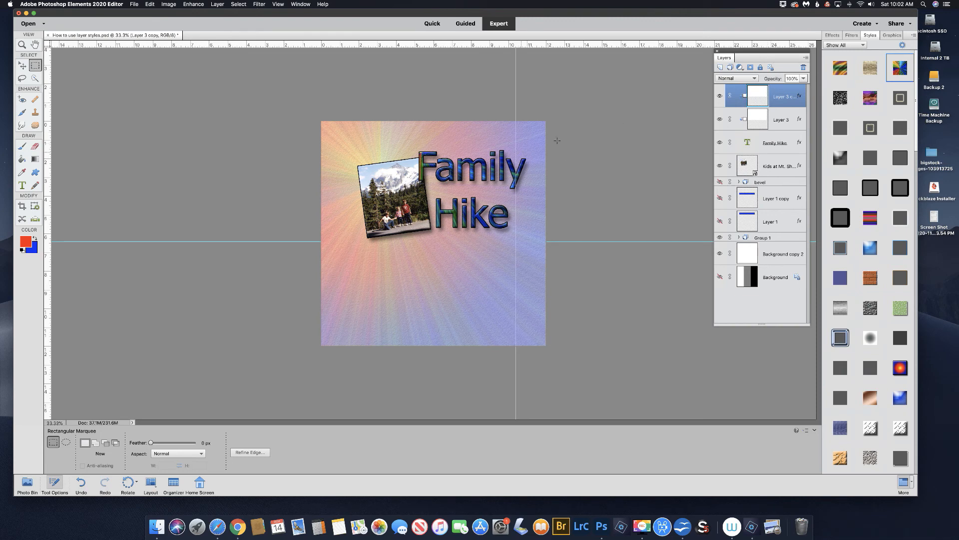
Hide the original Layer 3 and simplify the Layer 3 copy.
click(719, 120)
click(807, 58)
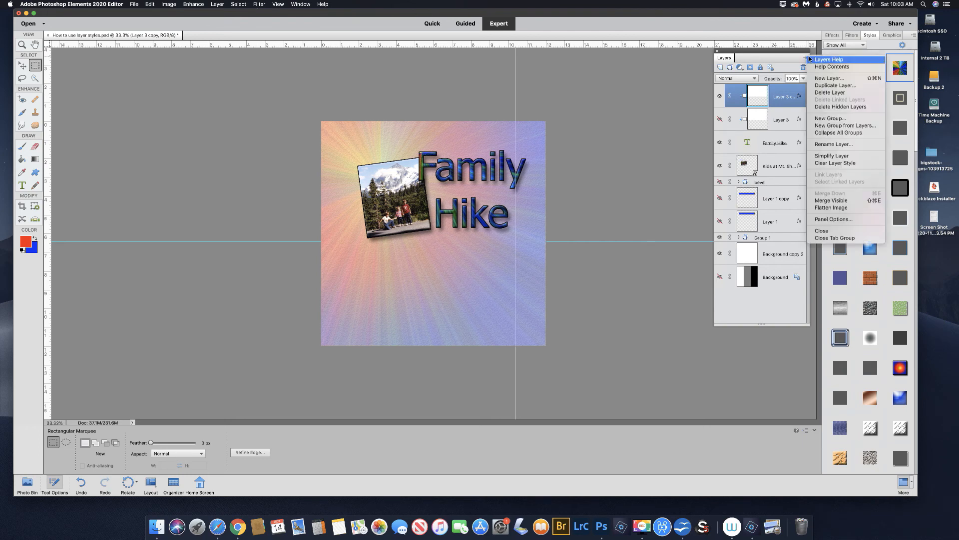
click(837, 156)
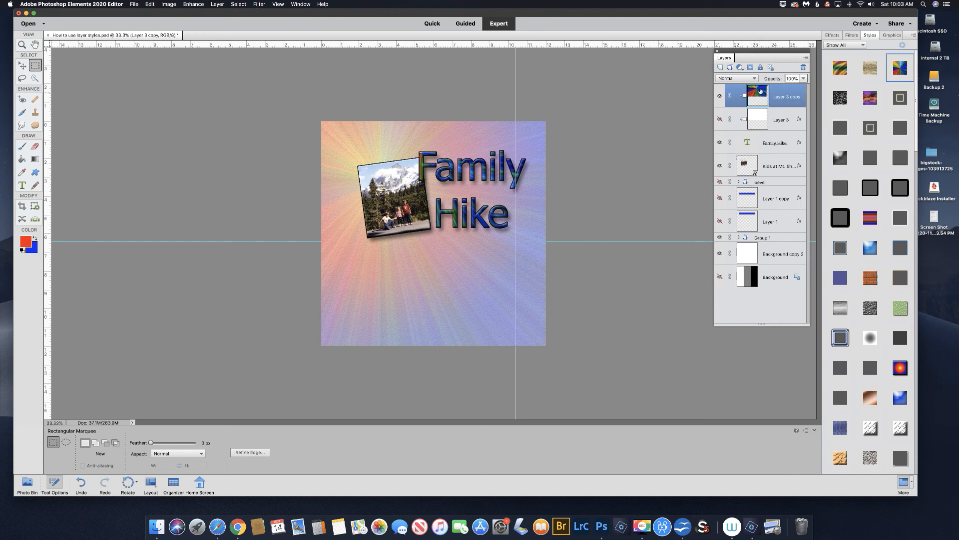
Rotate the simplified Layer 3 copy about 180 degrees within the Family Hike text.
key(super+t)
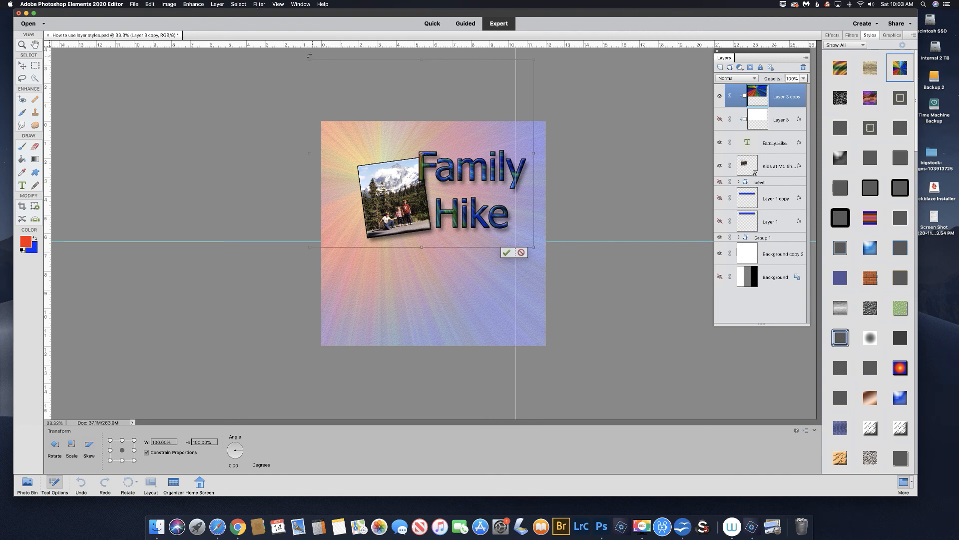
drag(307, 57, 543, 255)
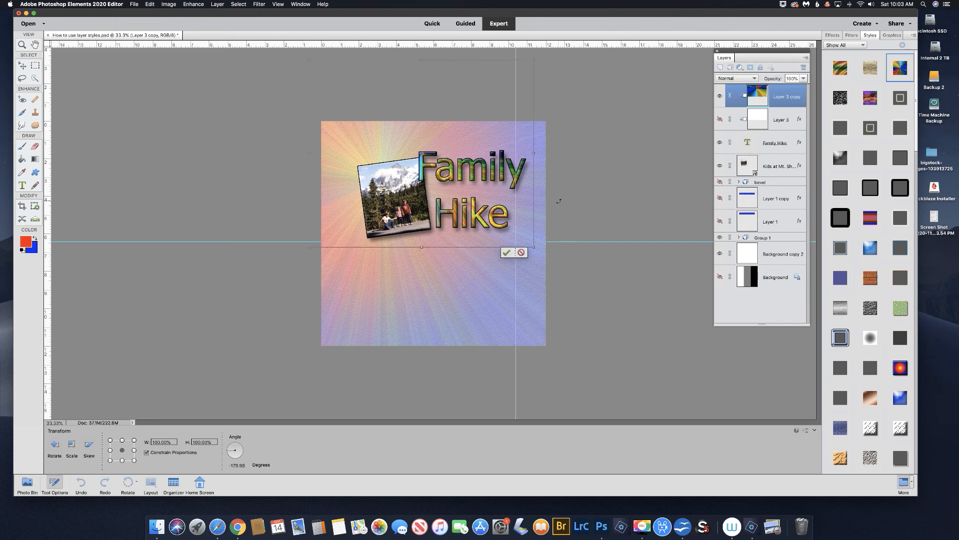
click(506, 252)
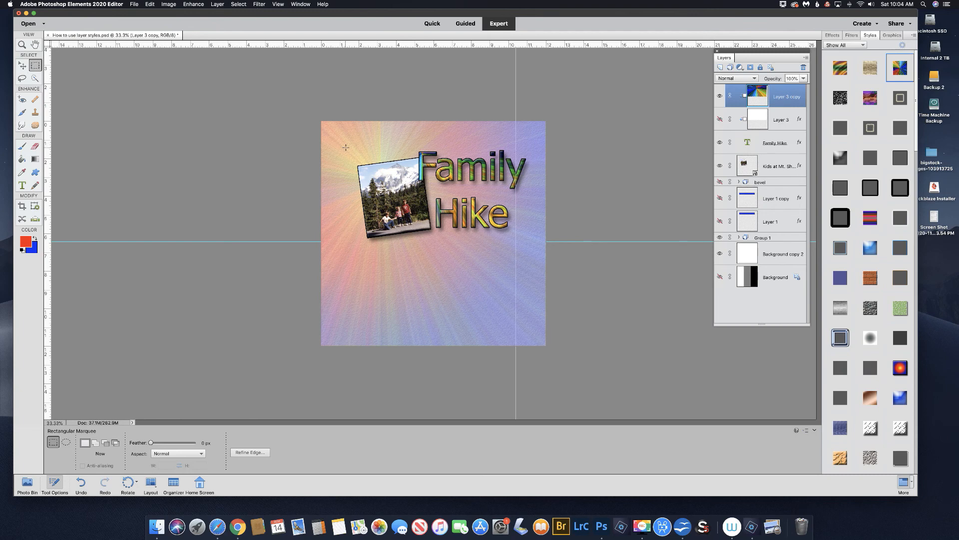
On a new layer, outline a square selection about 10 inches wide with a 40 px red centered stroke, and deselect.
click(720, 67)
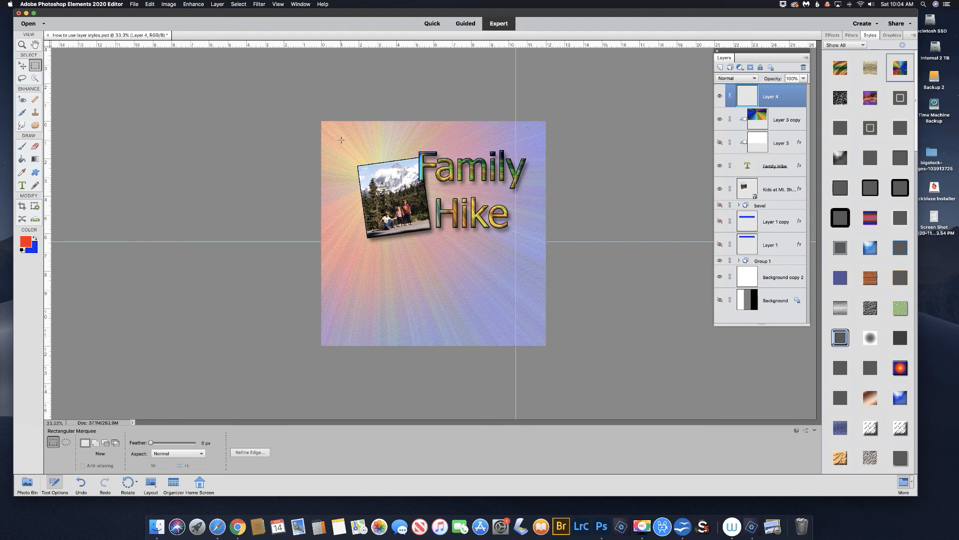
drag(340, 140, 527, 327)
click(150, 4)
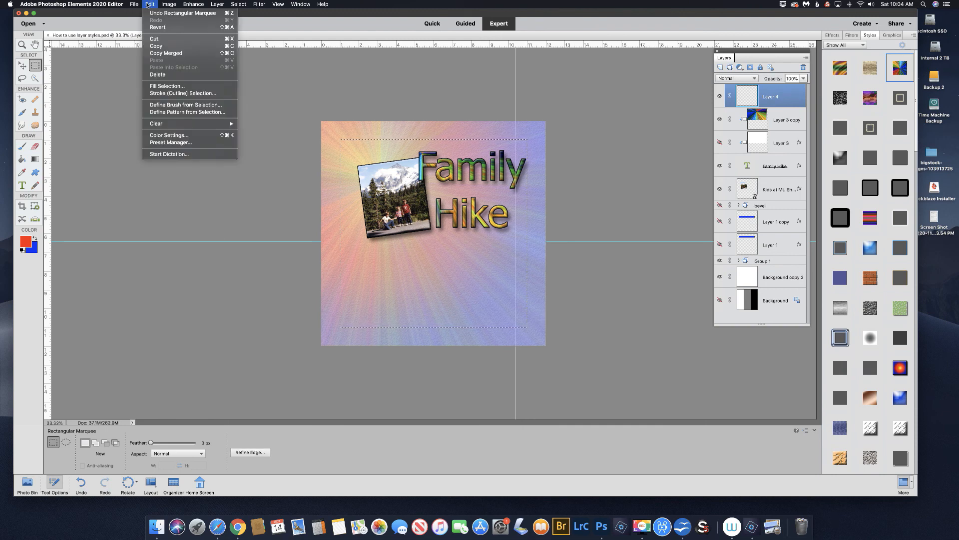
click(162, 94)
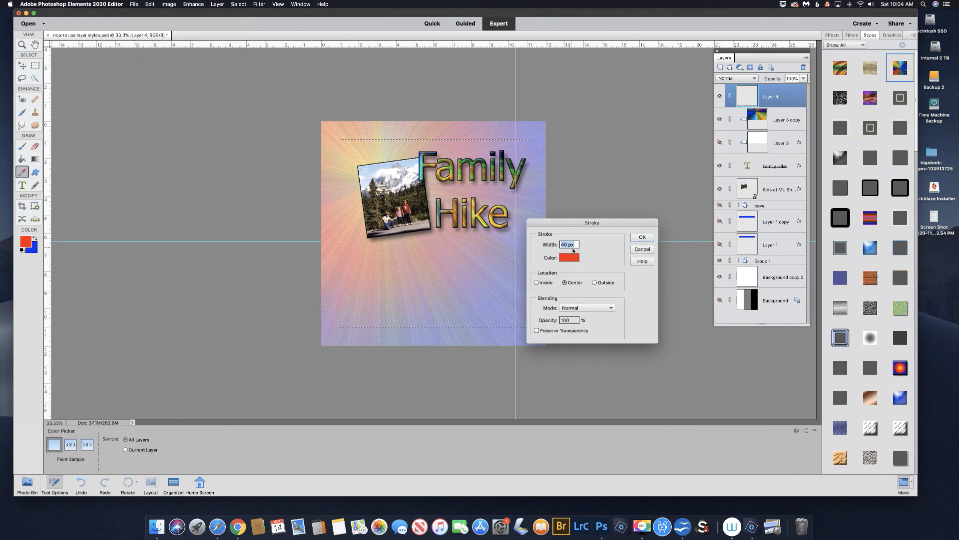
click(644, 238)
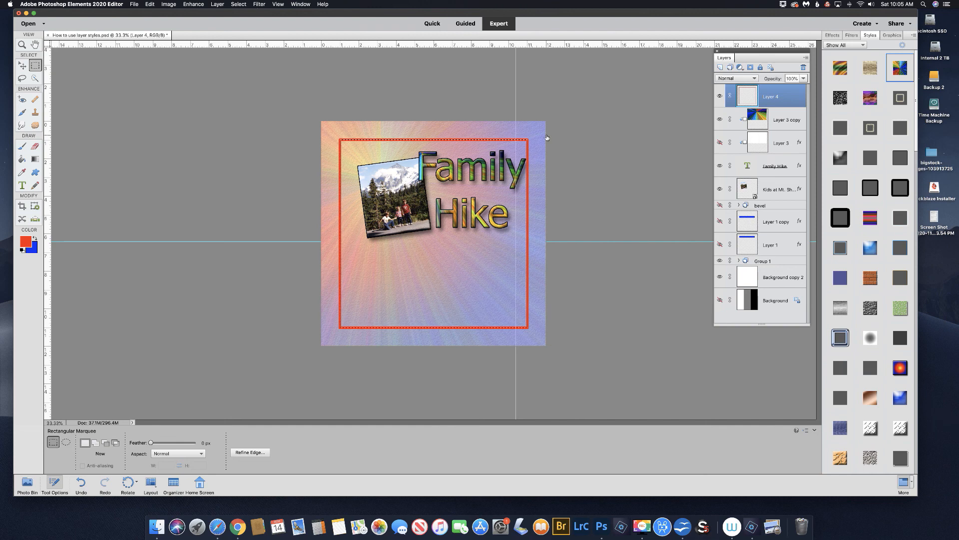
key(super+d)
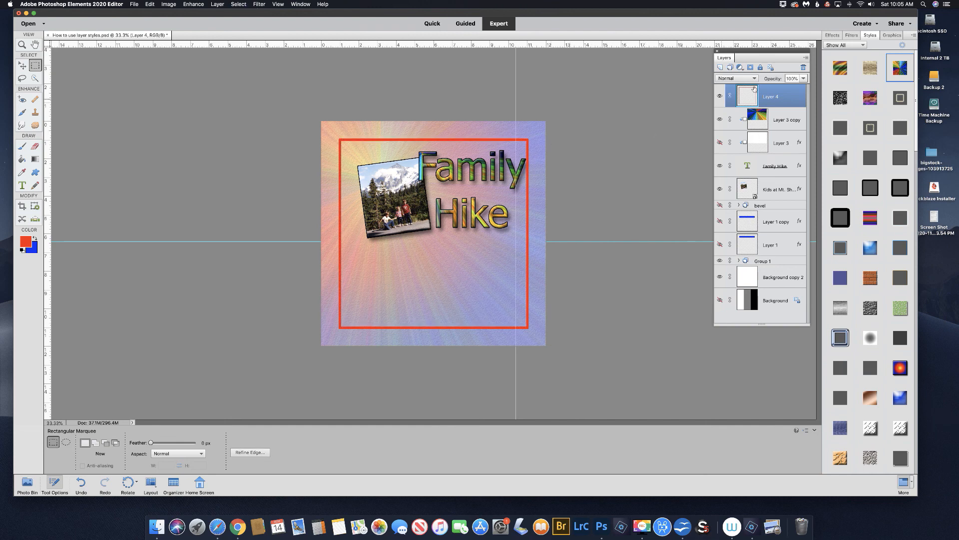
Apply the Angled Spectrum style to the square frame on Layer 4 and move that layer below Group 1.
click(900, 67)
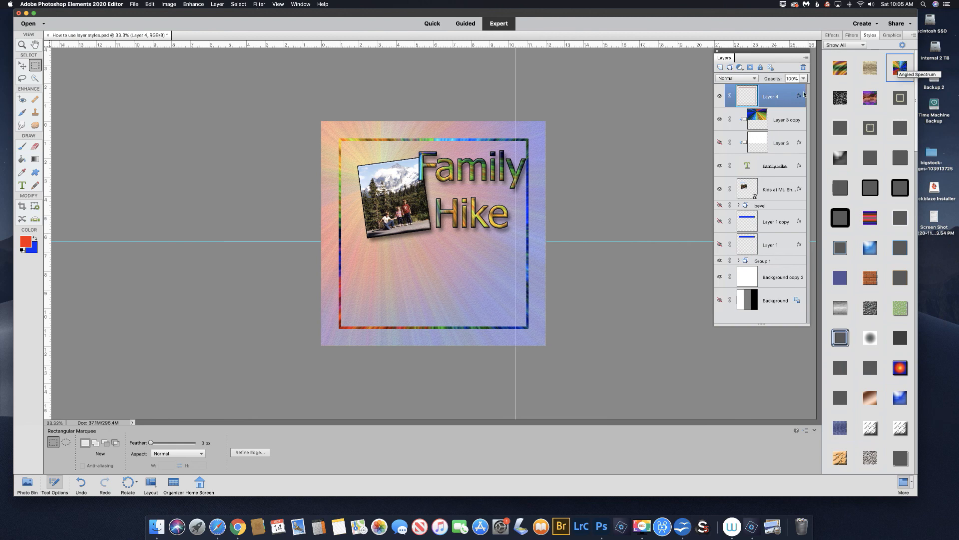
drag(770, 208, 770, 264)
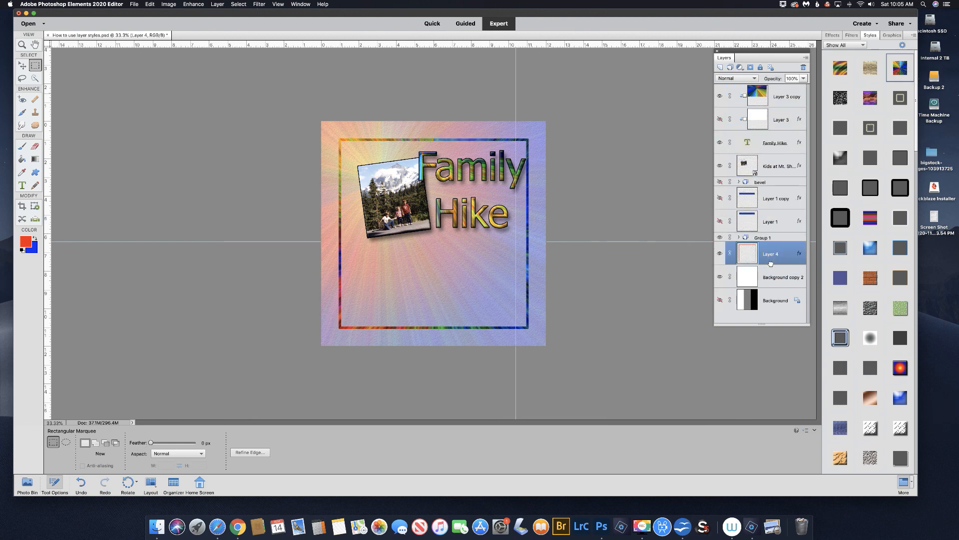